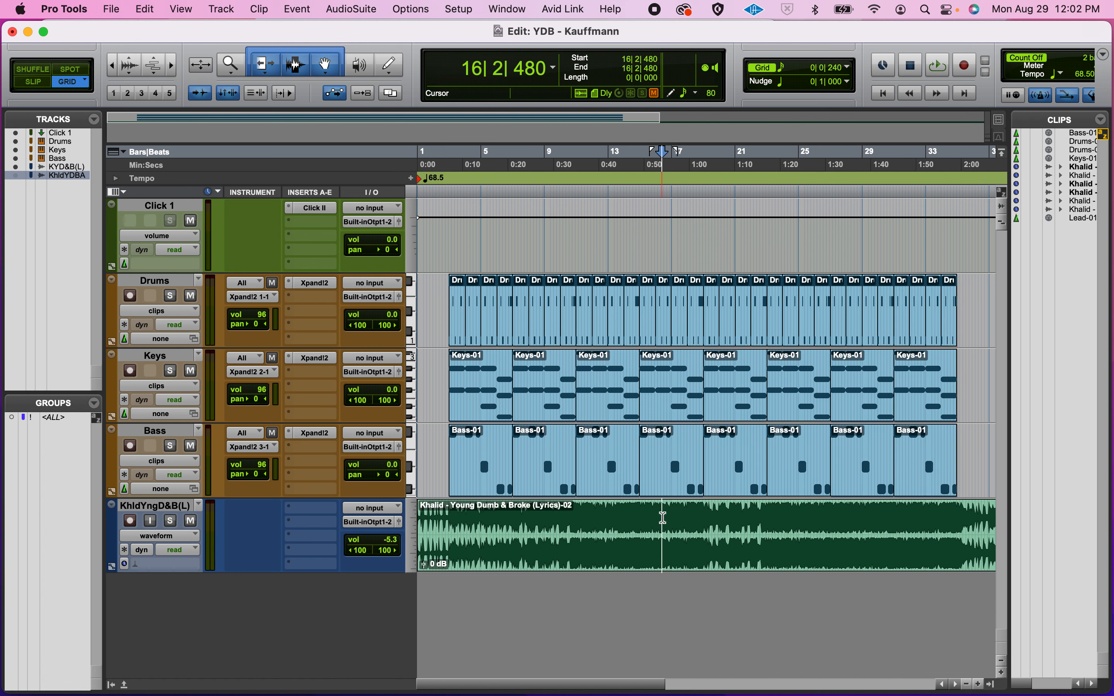
key(space)
Step: Audition the soloed reference song from bar 15, then unsolo it and select the Bass track
click(644, 510)
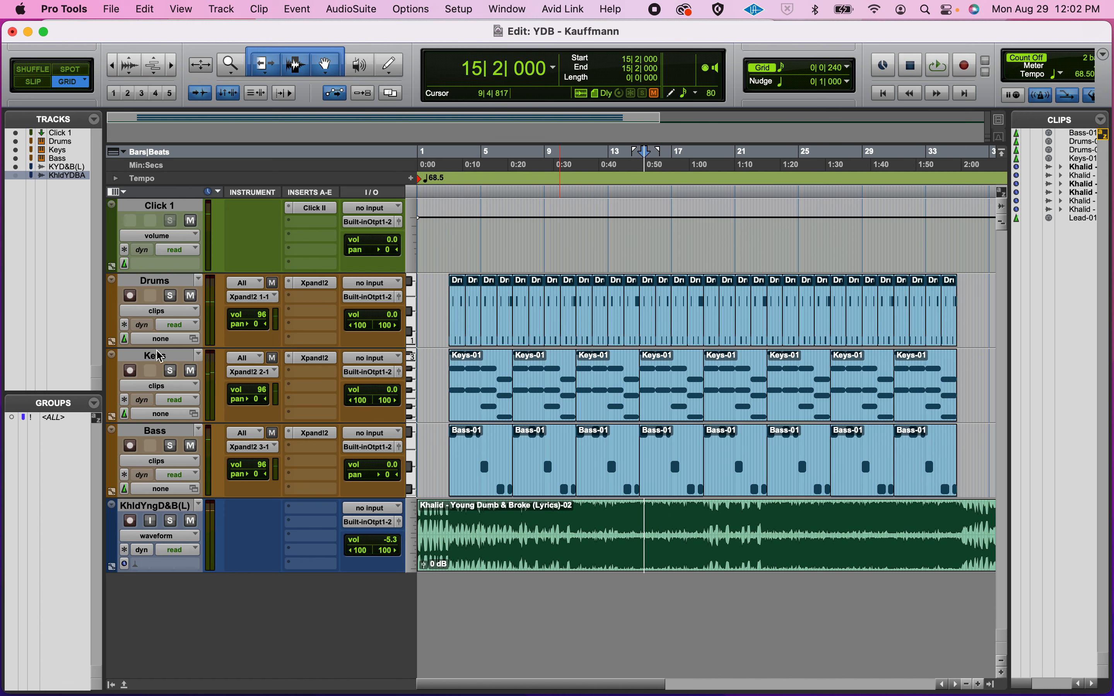
click(170, 522)
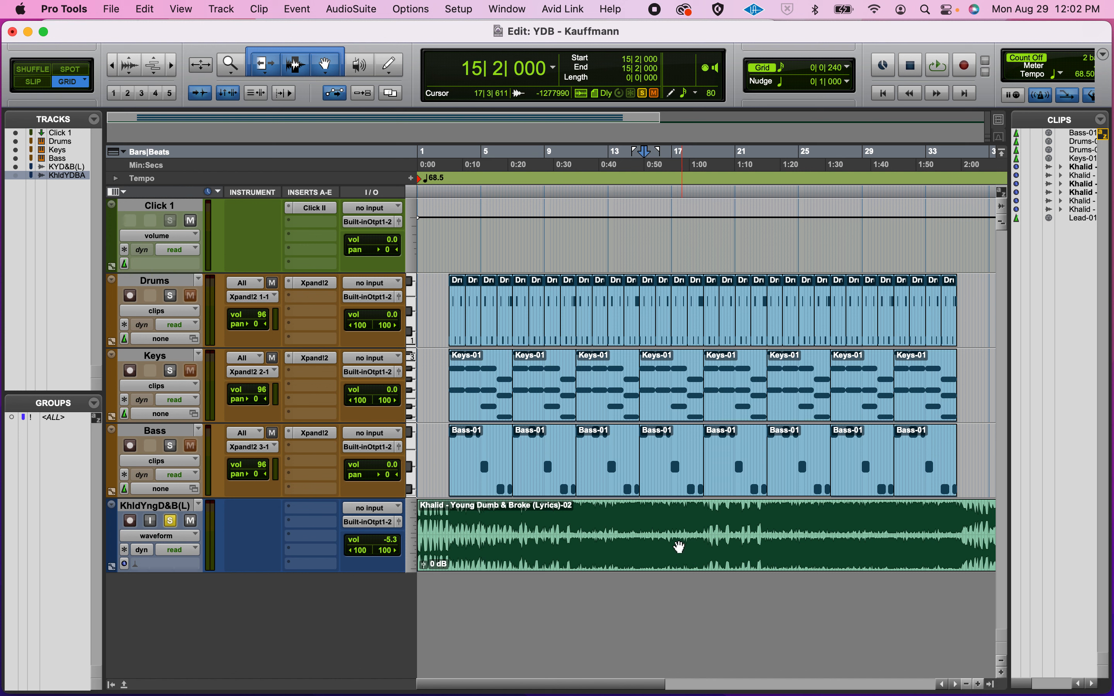
key(space)
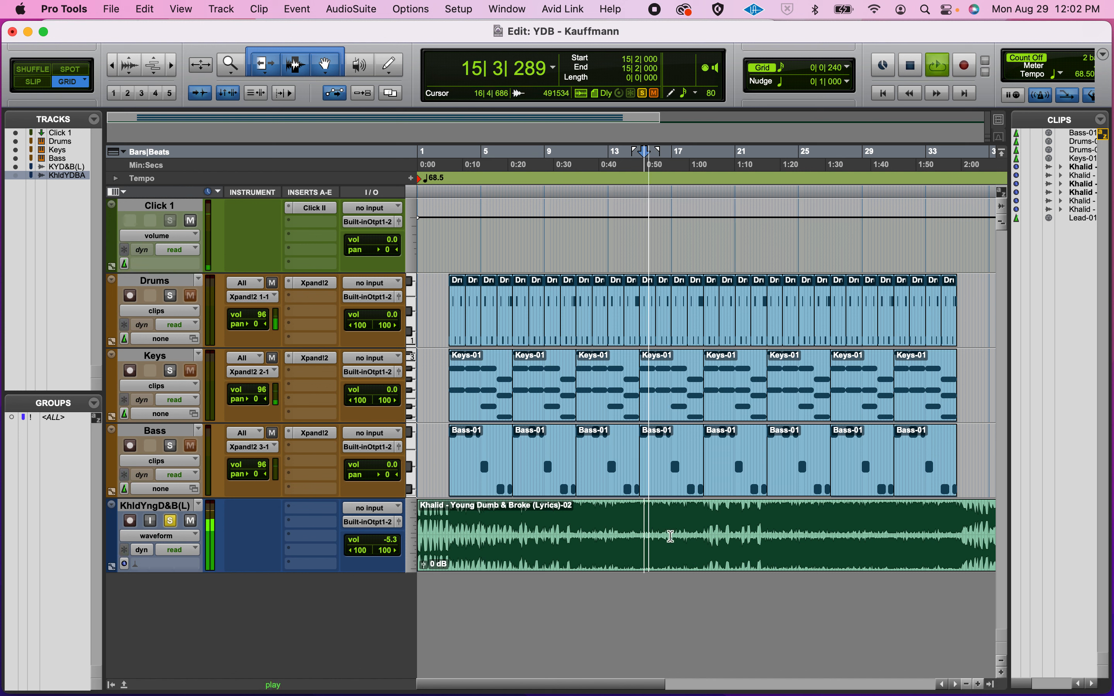
key(space)
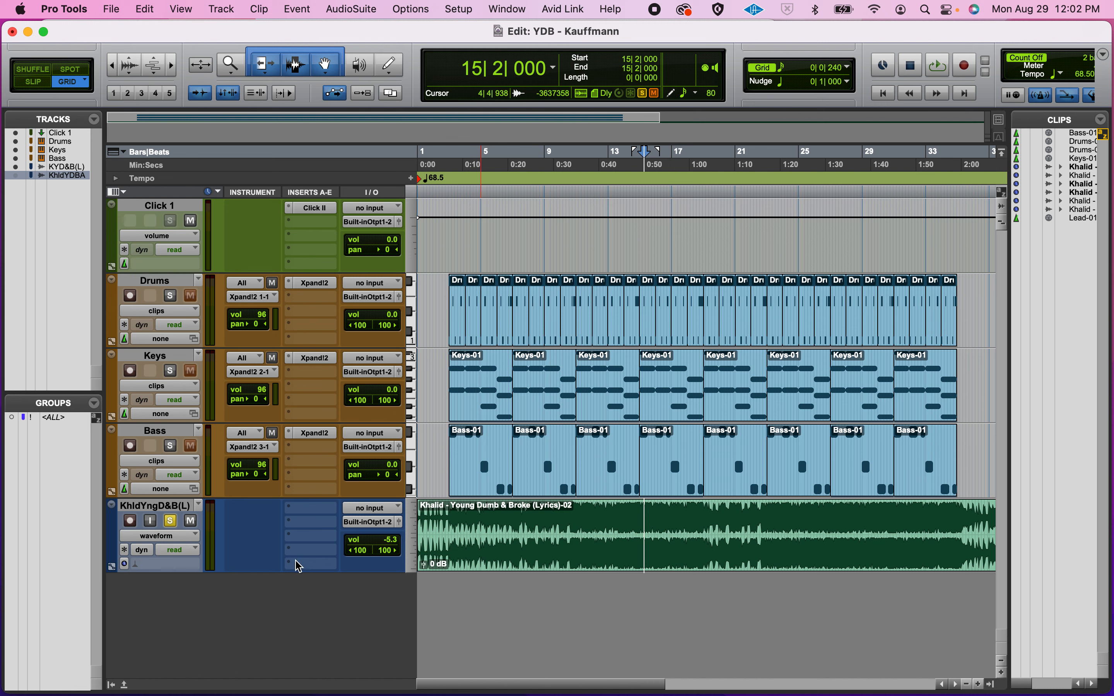
click(175, 524)
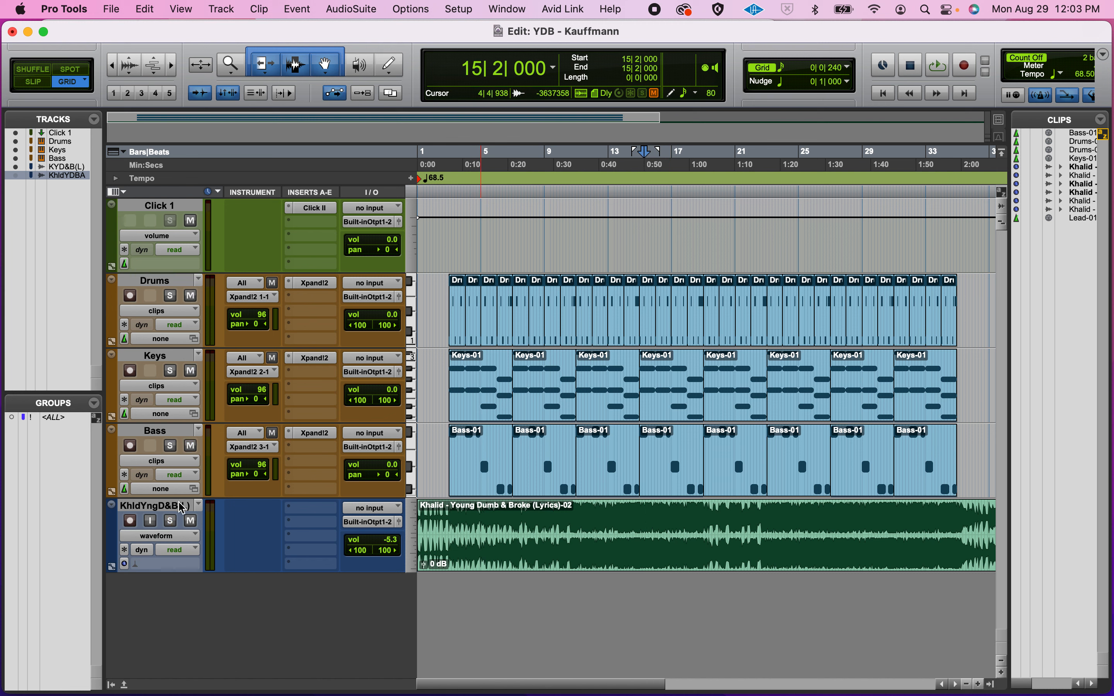
click(186, 435)
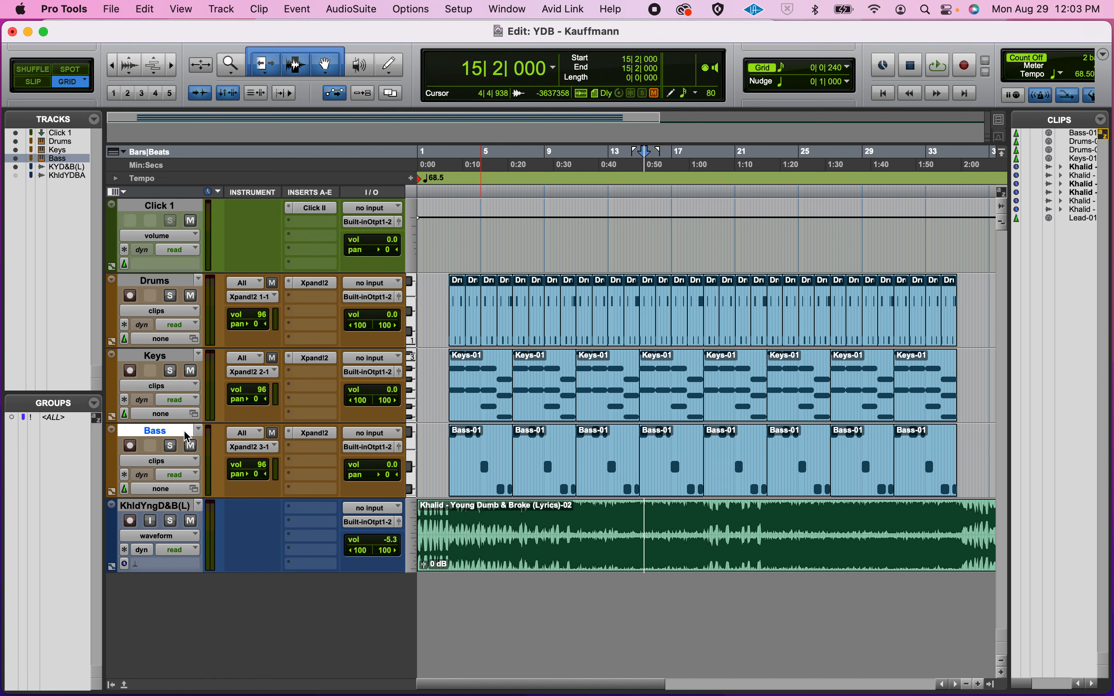
Step: Create a new mono Instrument track named 'Lead' below Bass
click(220, 10)
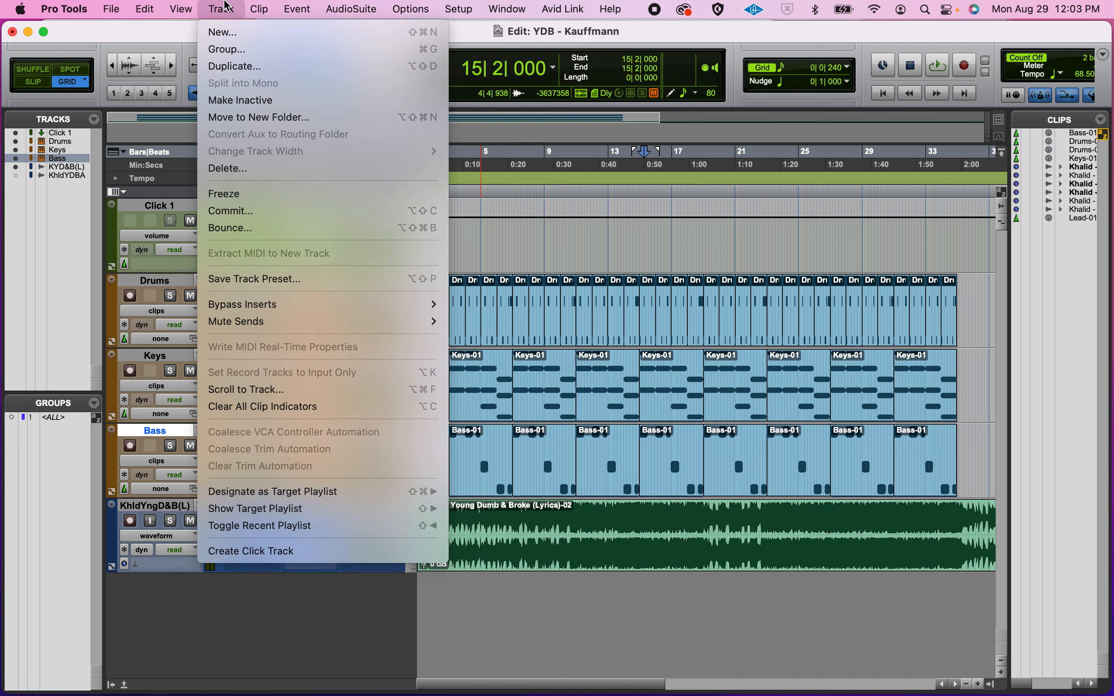
click(223, 32)
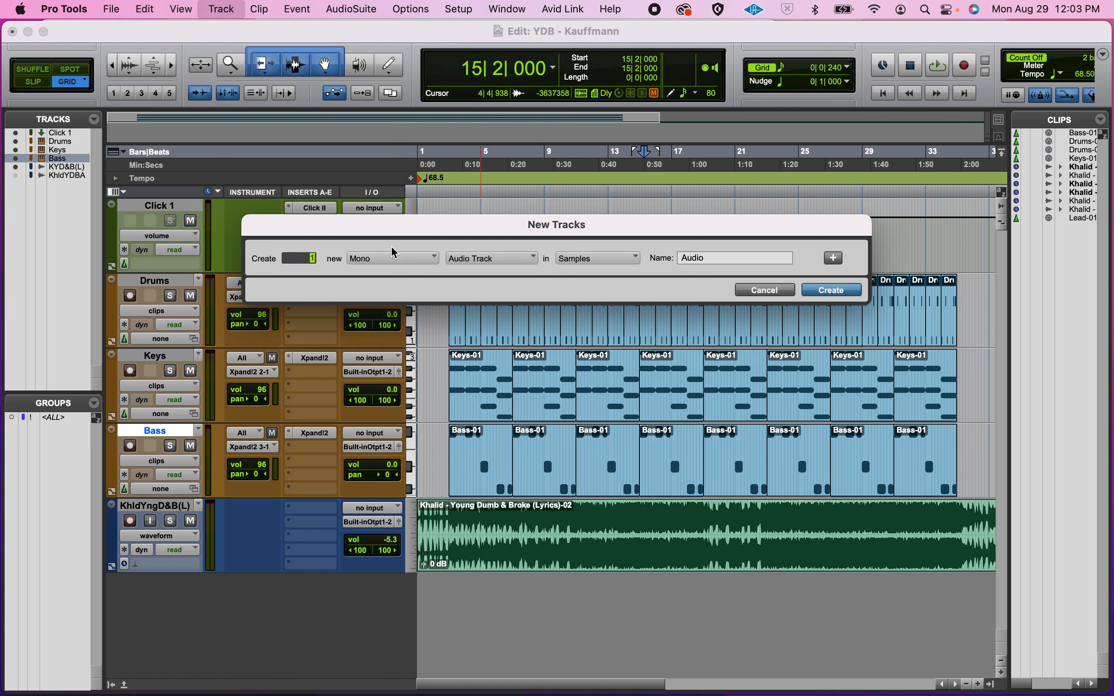
click(510, 269)
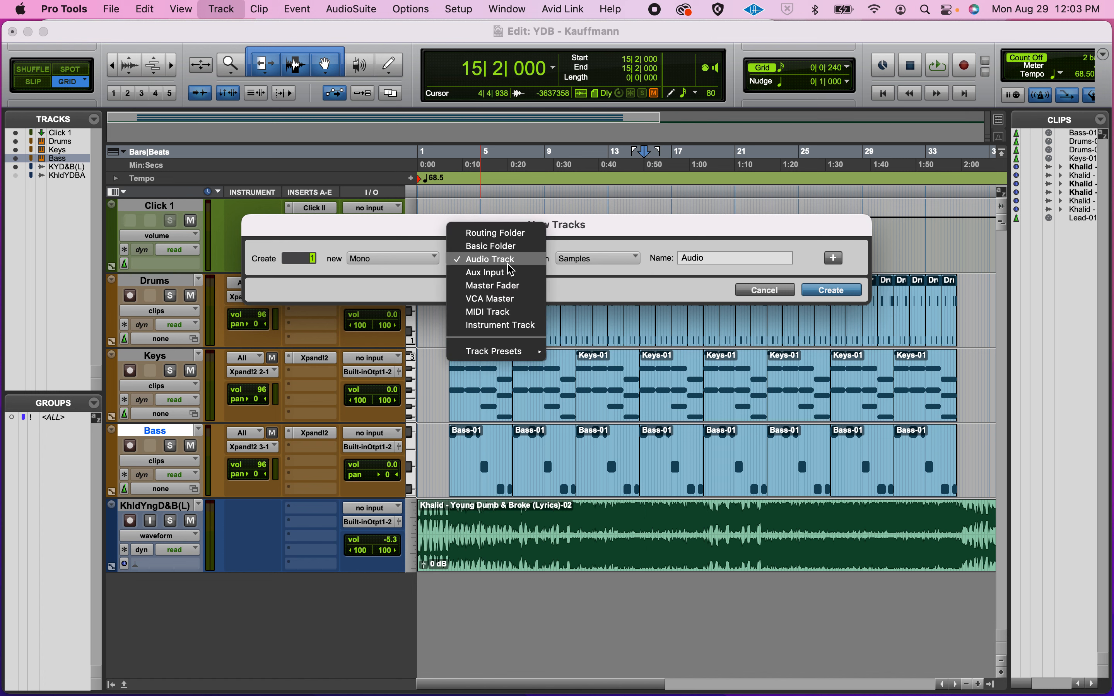
click(510, 336)
double_click(712, 257)
text(Lead)
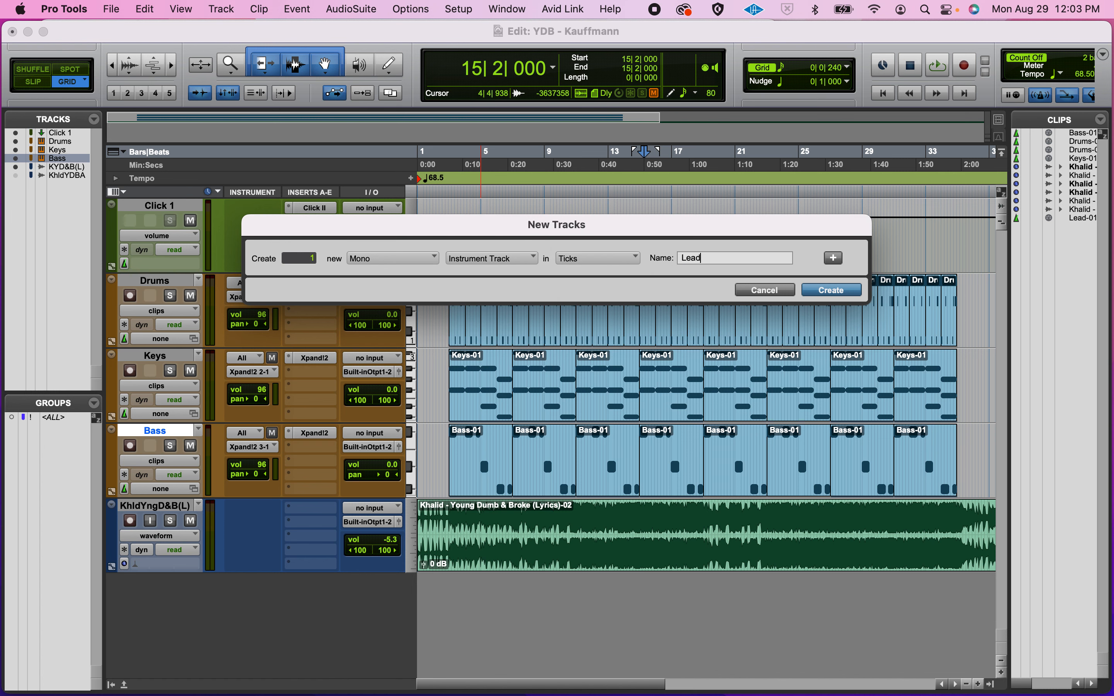
key(Return)
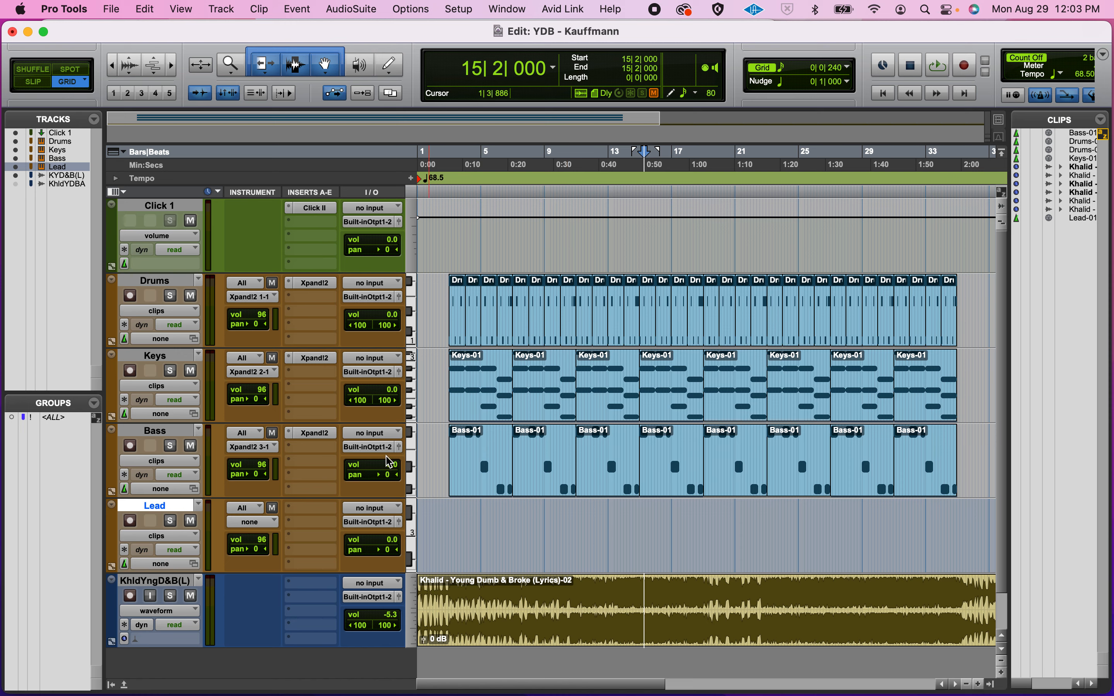
click(323, 508)
Step: Insert Xpand!2 on Lead and load the 11 Soft Leads > +08 Square PWM Lead preset
mouse_move(323, 508)
mouse_move(456, 629)
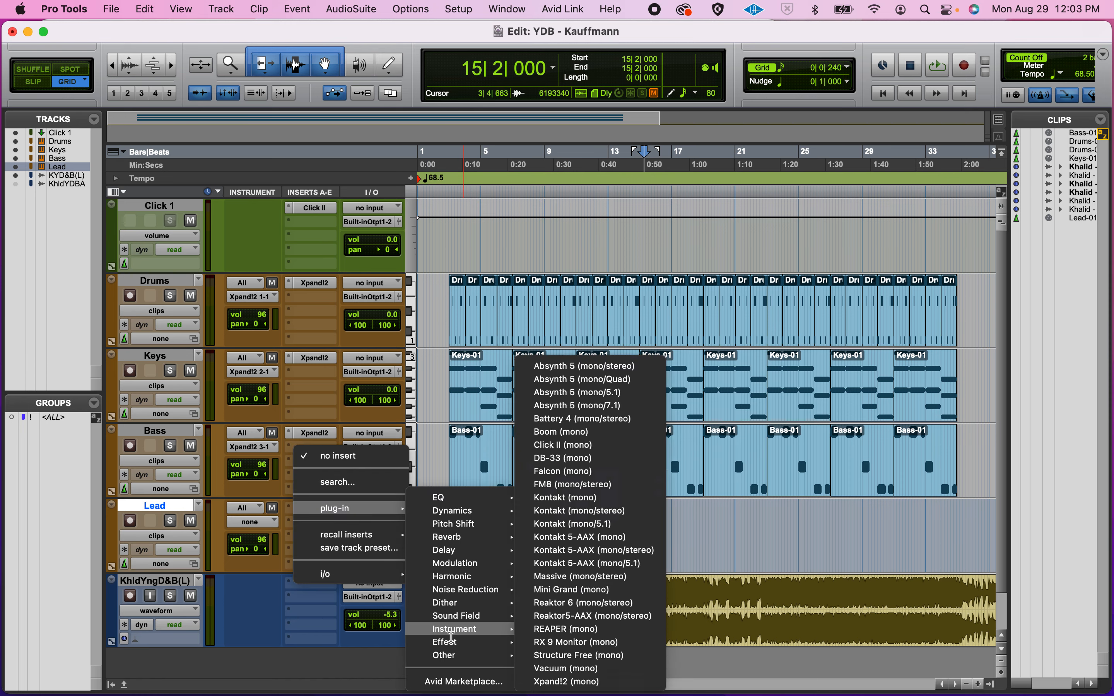
click(572, 681)
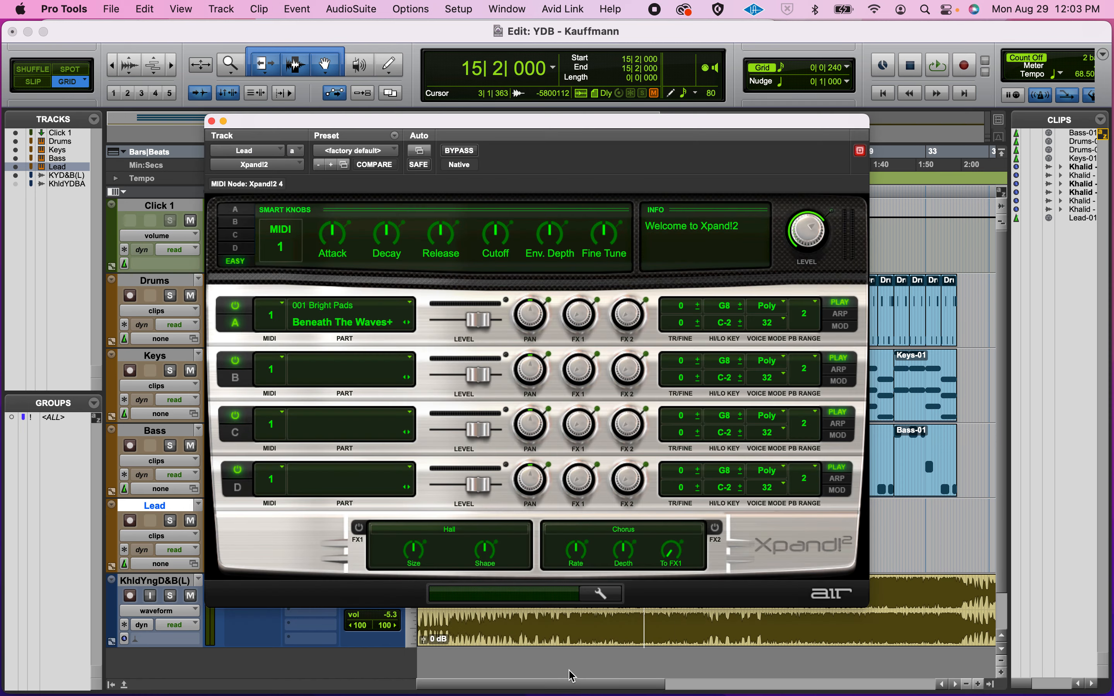
click(354, 150)
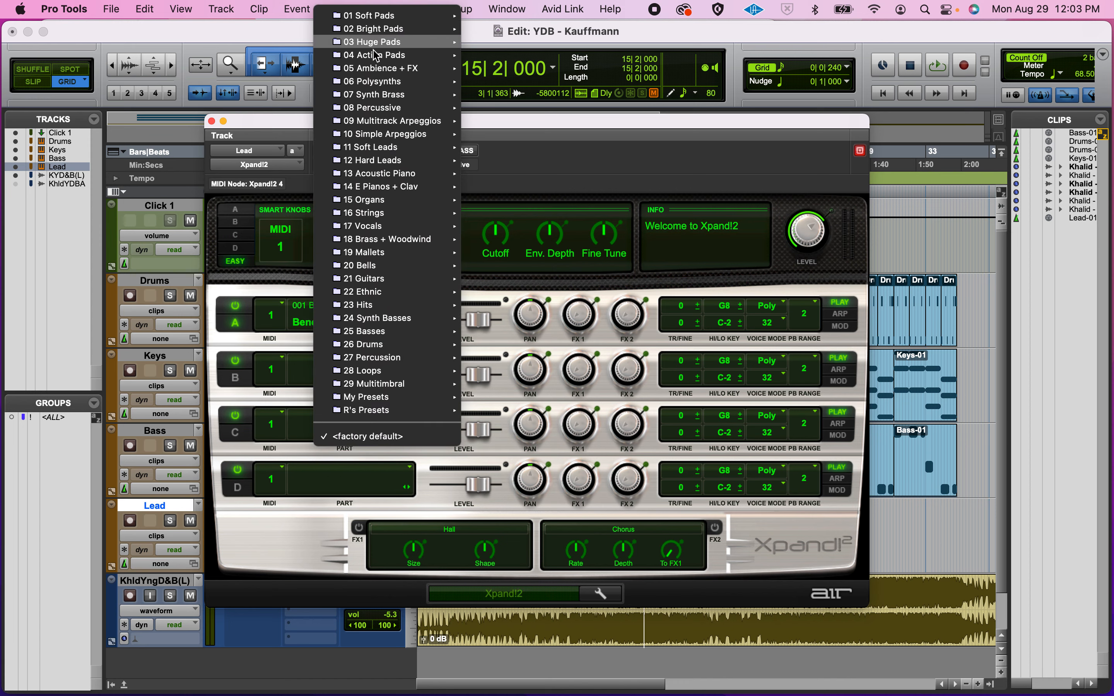
mouse_move(377, 150)
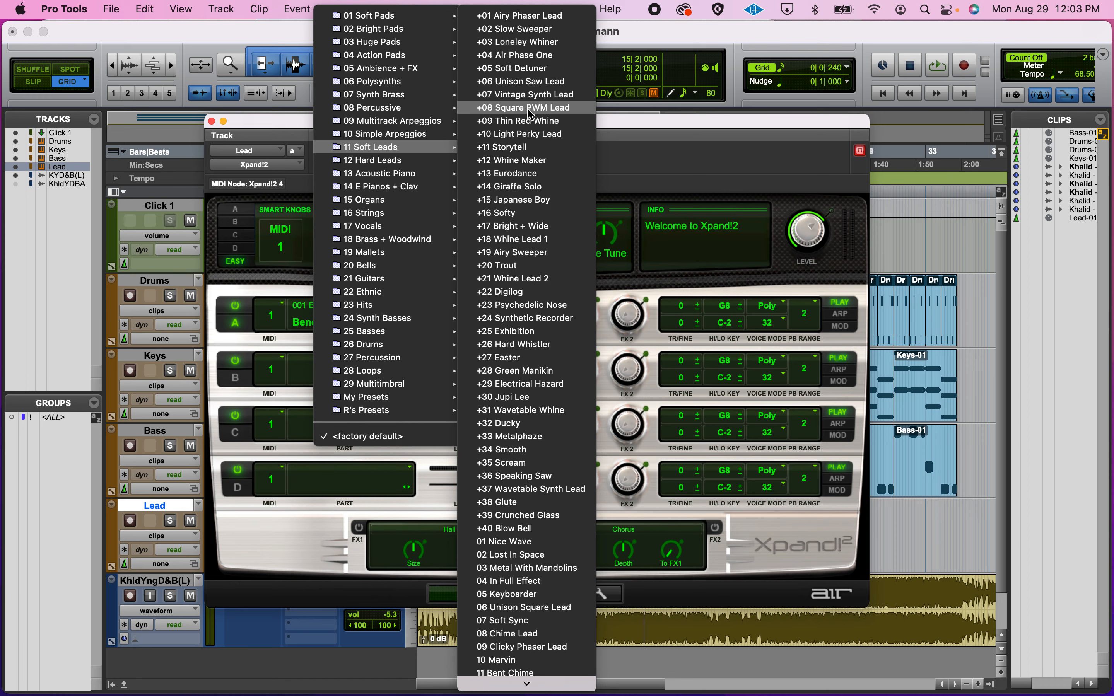
click(529, 111)
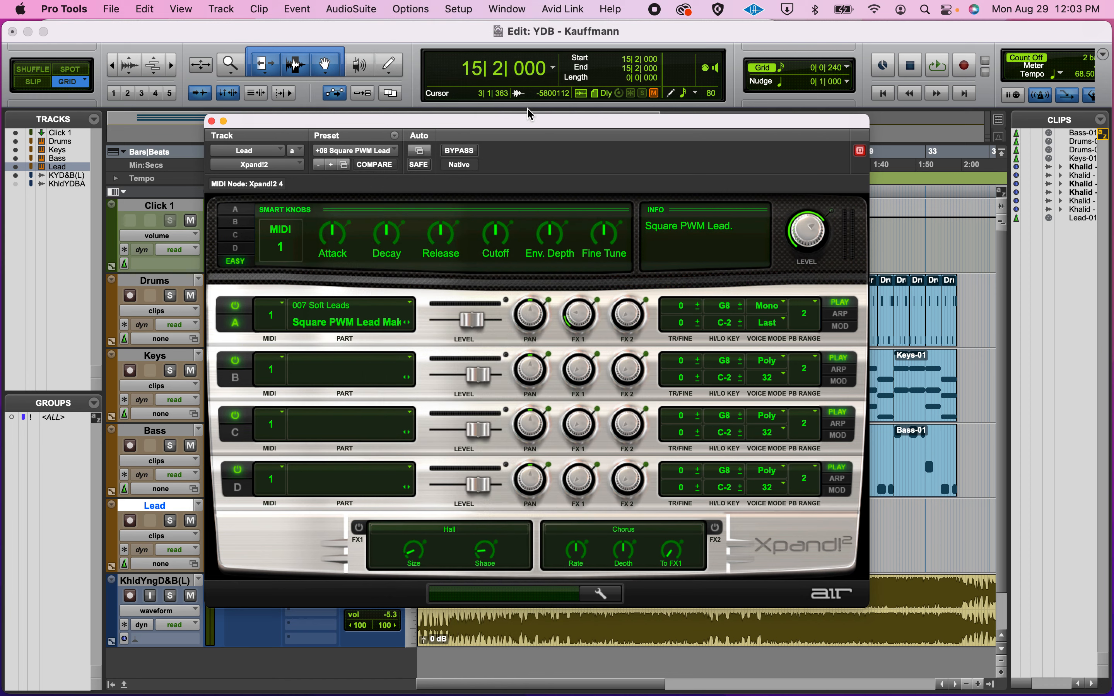
drag(270, 120, 519, 50)
Step: Audition the lead sound across several notes in the MIDI Editor, then close both windows
key(ctrl+equal)
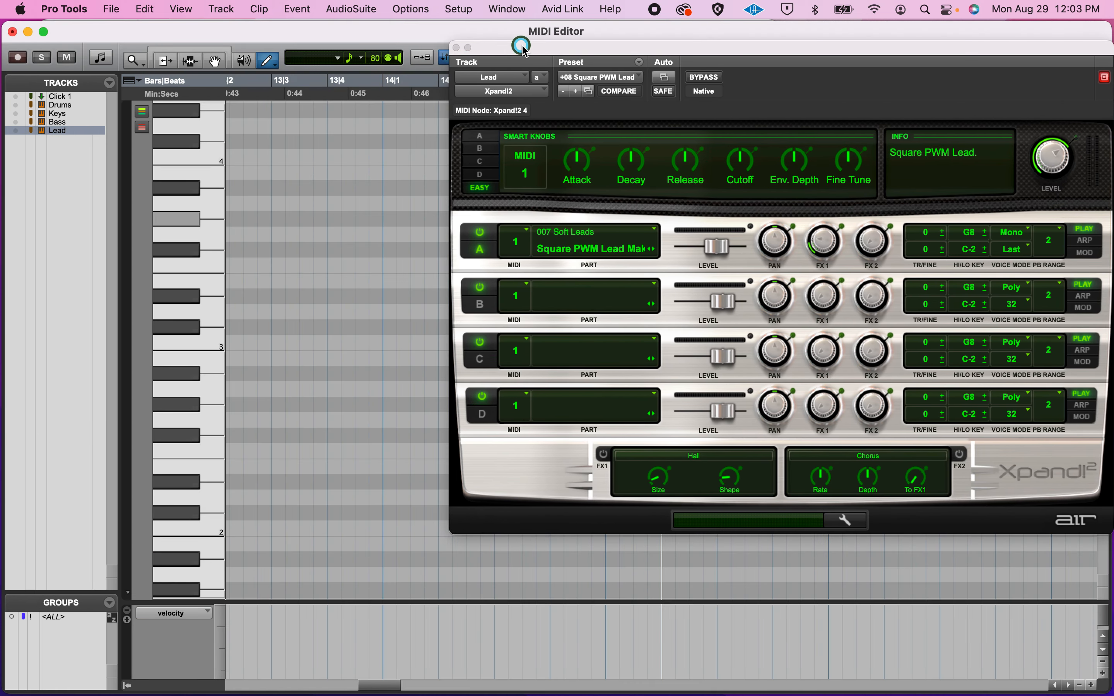
click(102, 132)
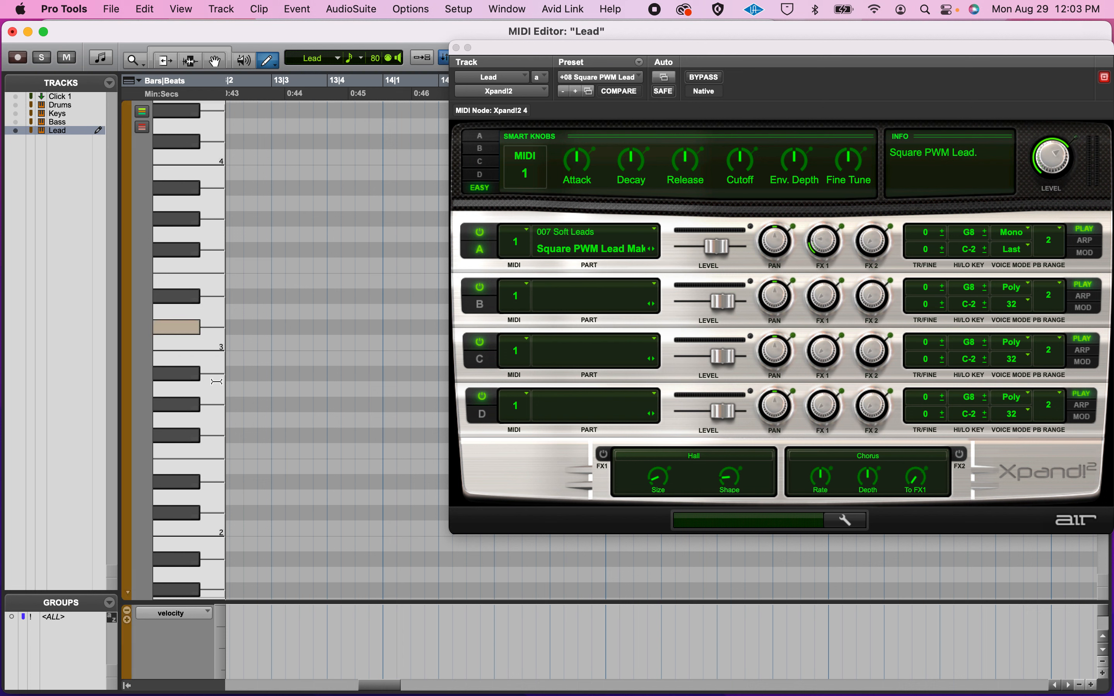
drag(208, 335, 207, 151)
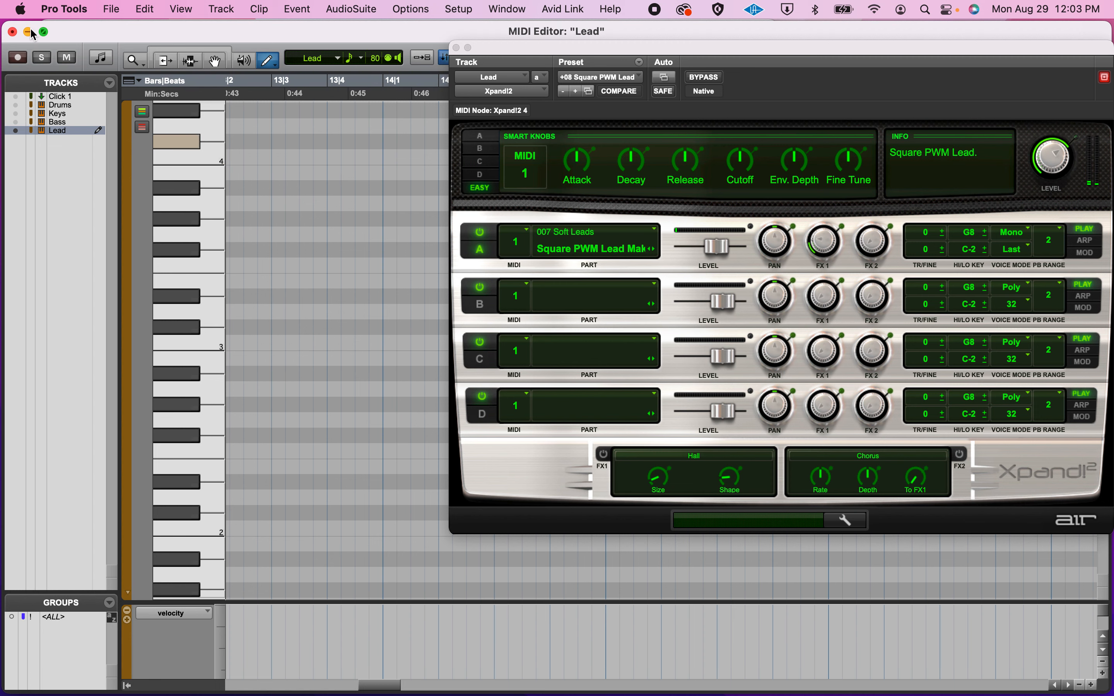
click(12, 32)
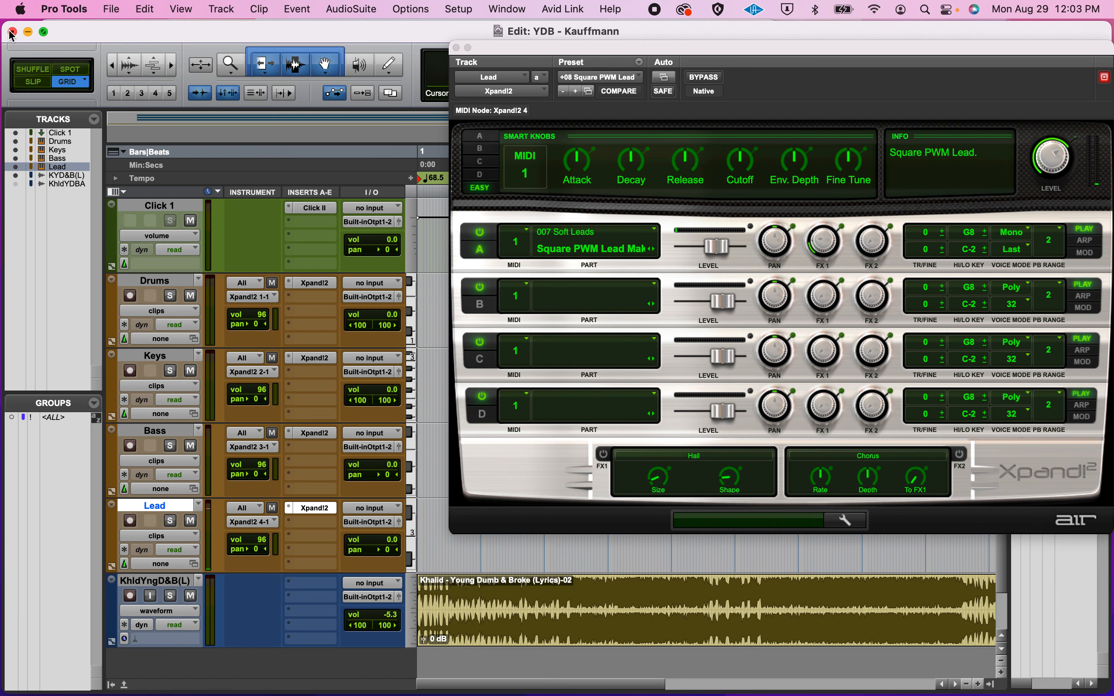
click(456, 48)
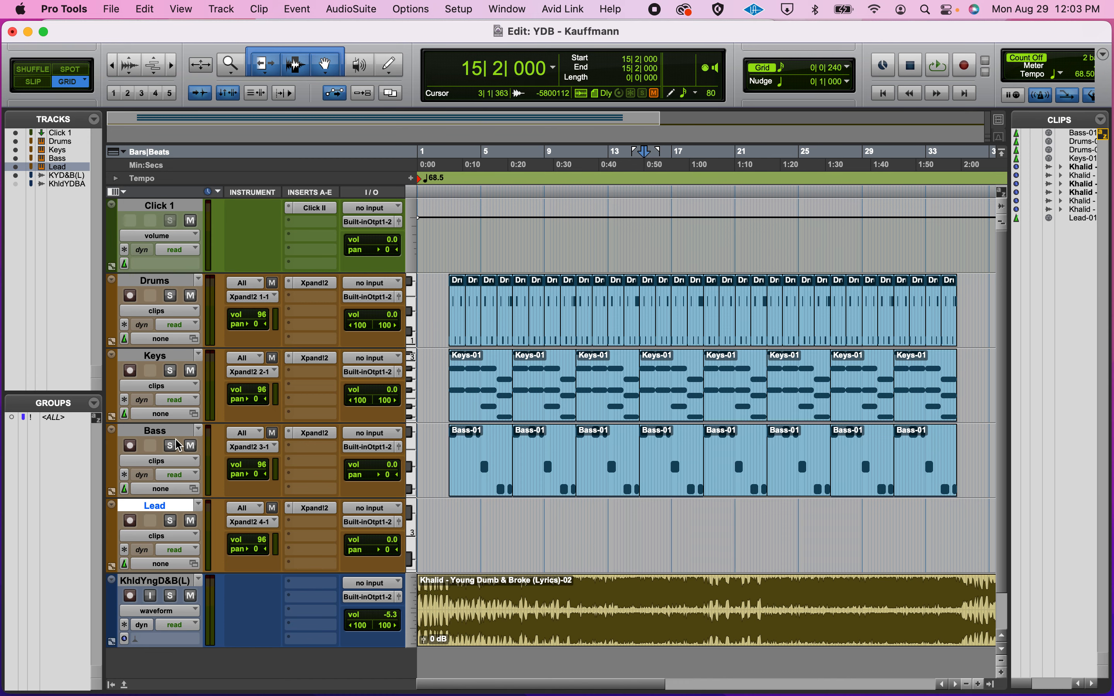
Step: Scroll down to the Lead track and record-enable it
scroll(178, 445, down, 2)
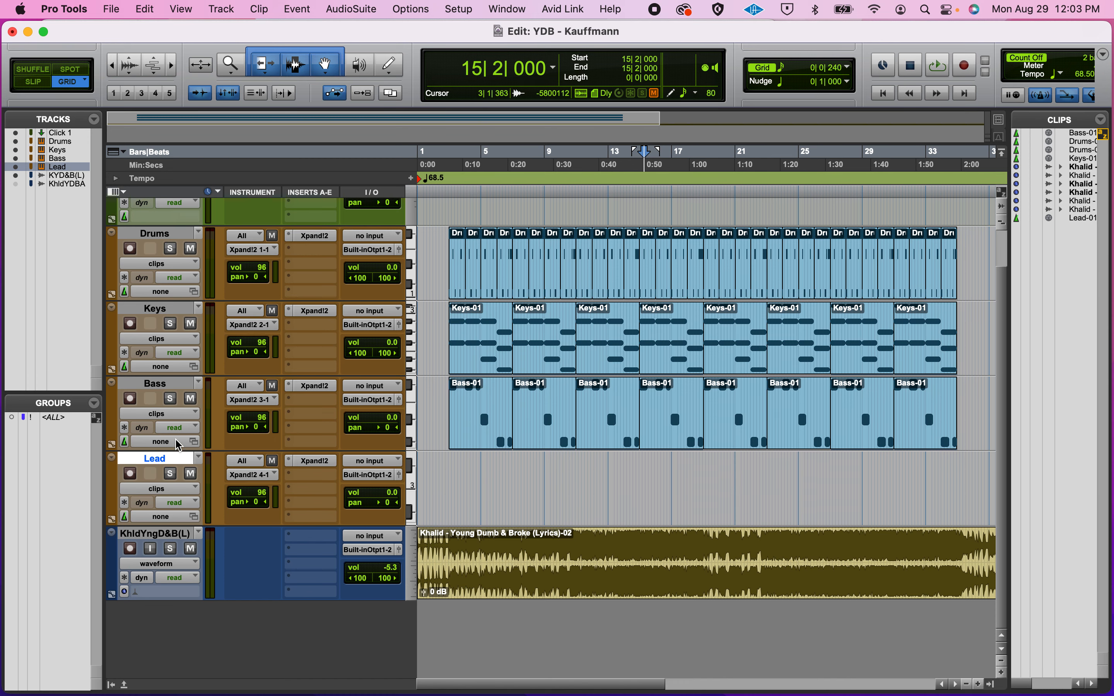
click(133, 476)
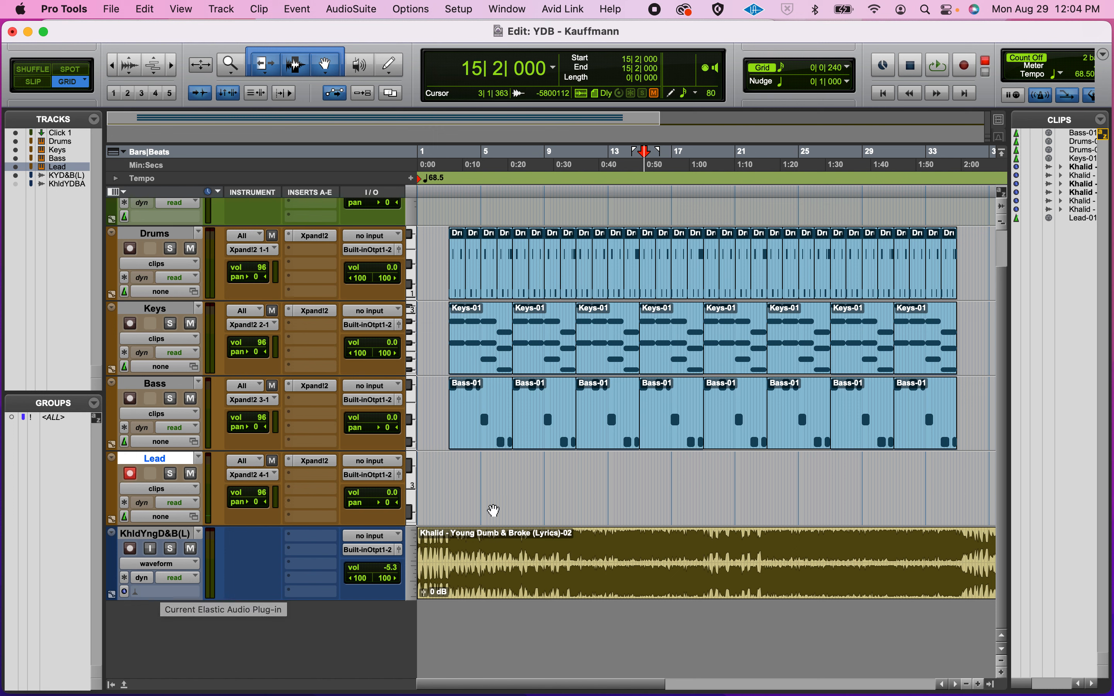
Step: Play the session from bar 9 through bar 14 and zoom in around bar 14
click(557, 469)
key(space)
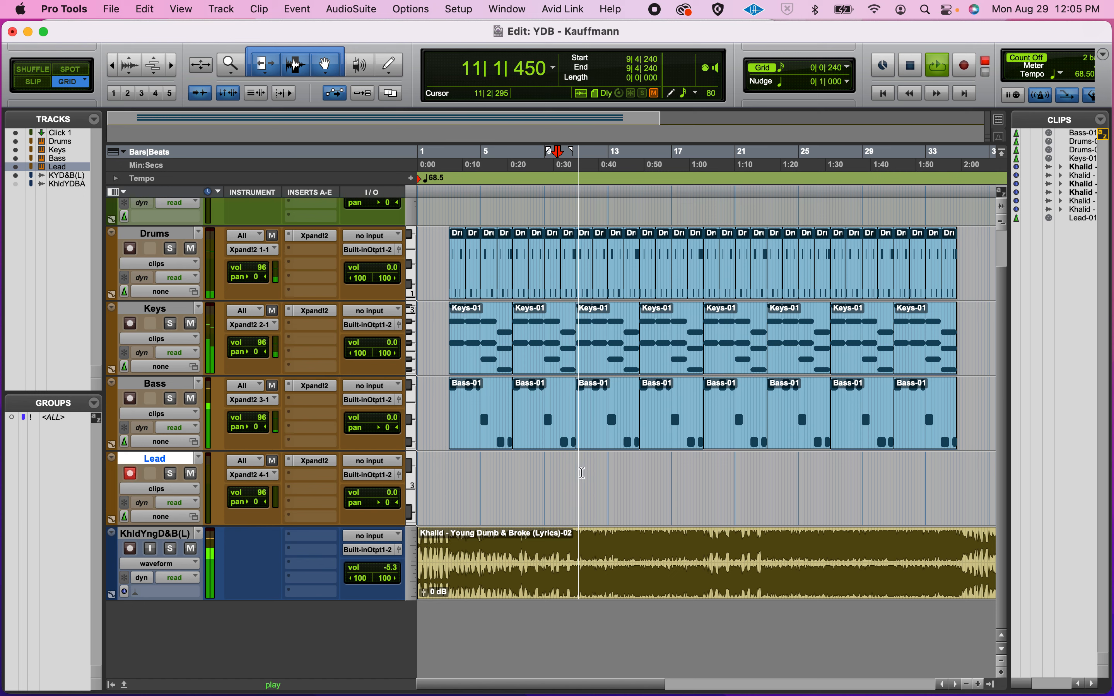
click(632, 474)
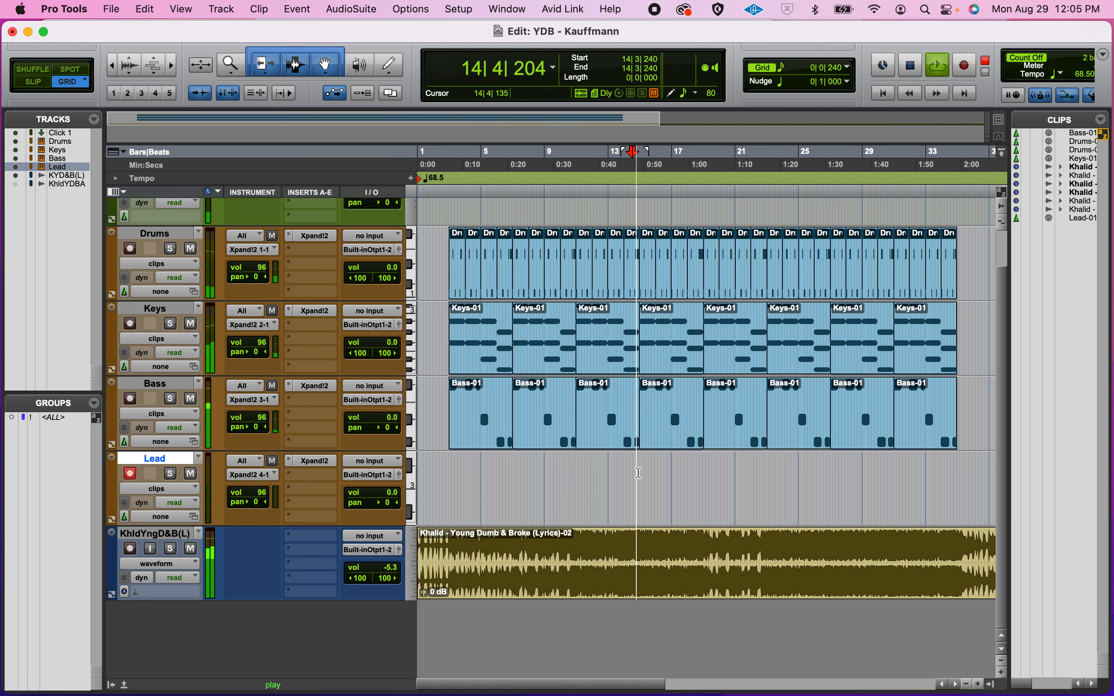
key(space)
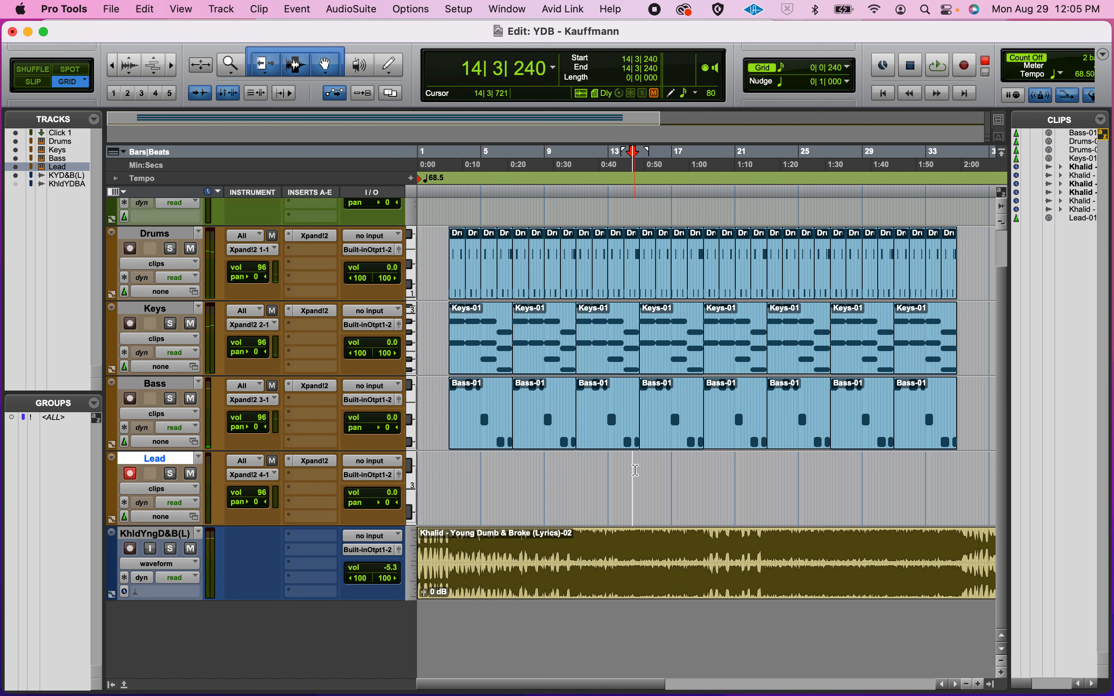
key(super+bracketright)
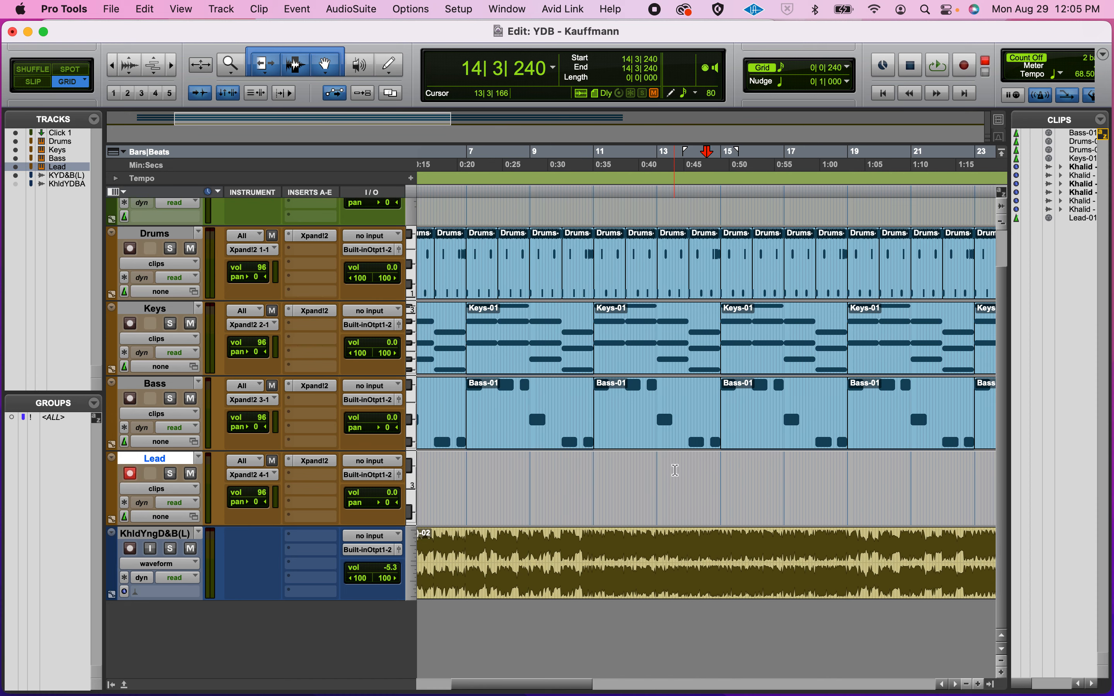
Step: Move the start point to bar 14 and switch to plain timeline selection
click(675, 470)
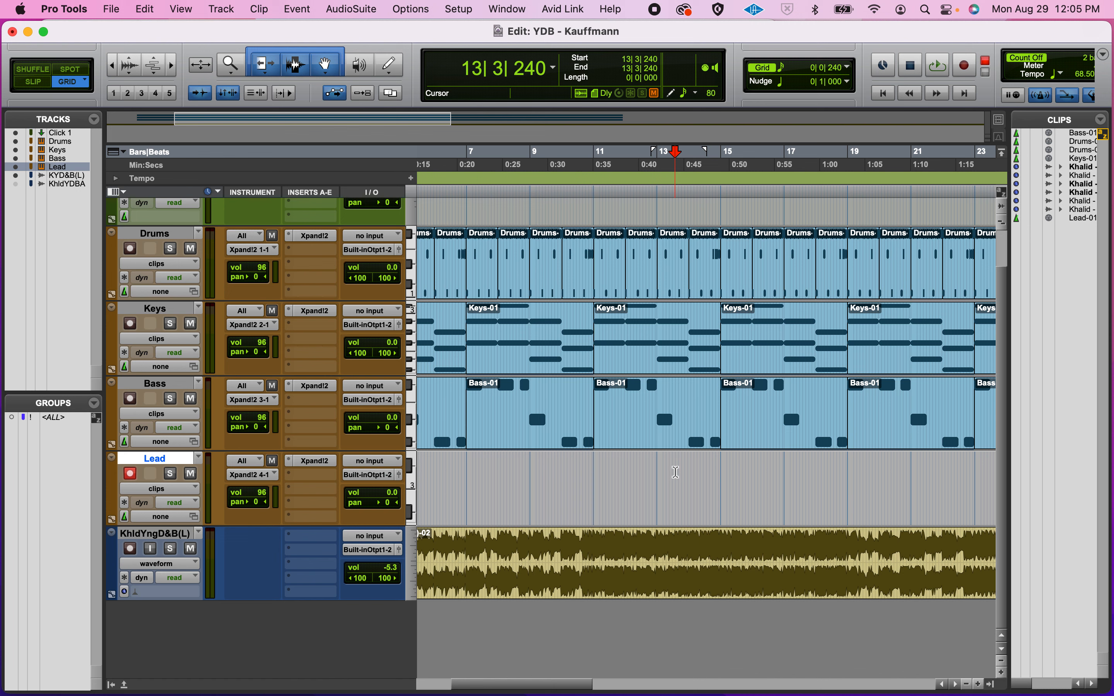
scroll(675, 471, up, 2)
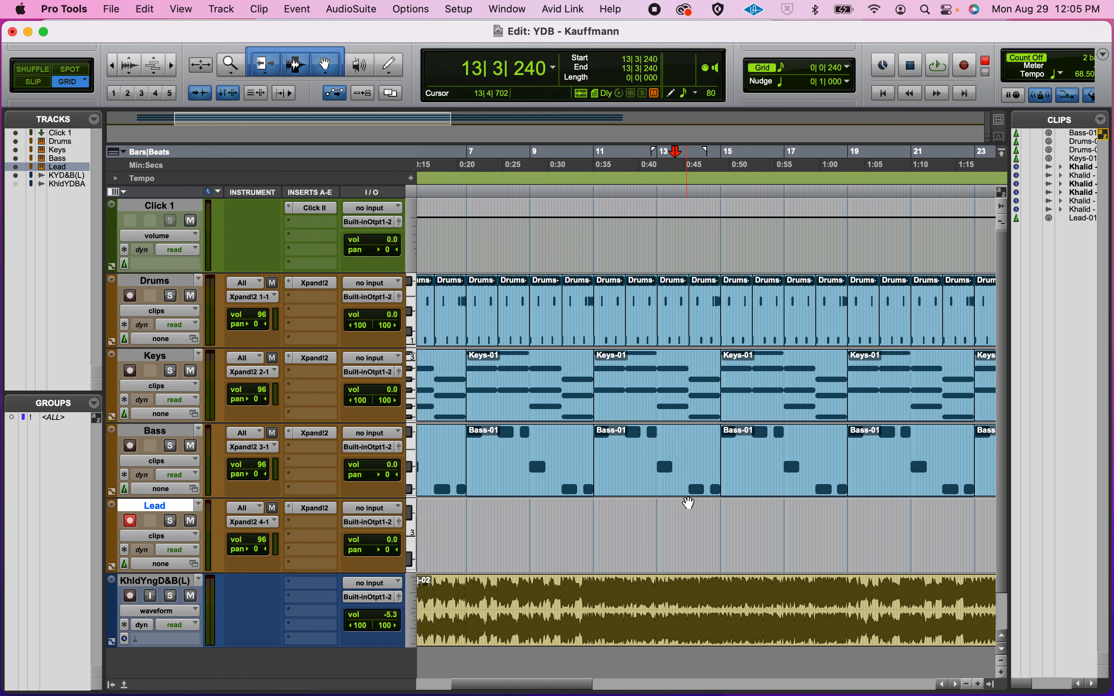
click(691, 507)
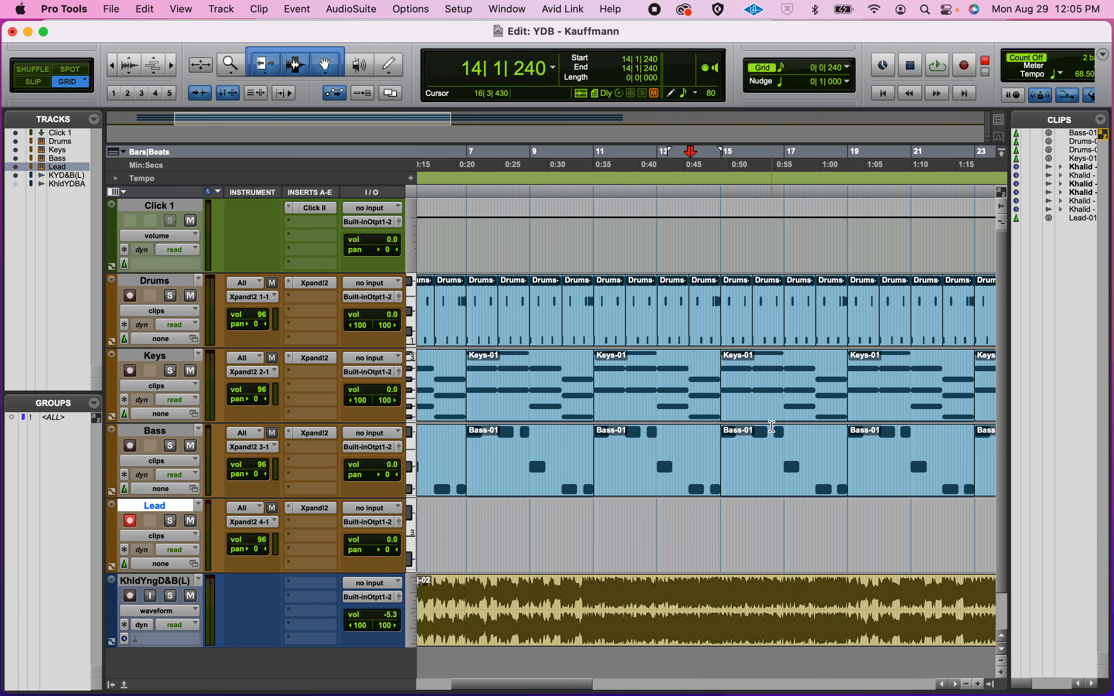
click(694, 512)
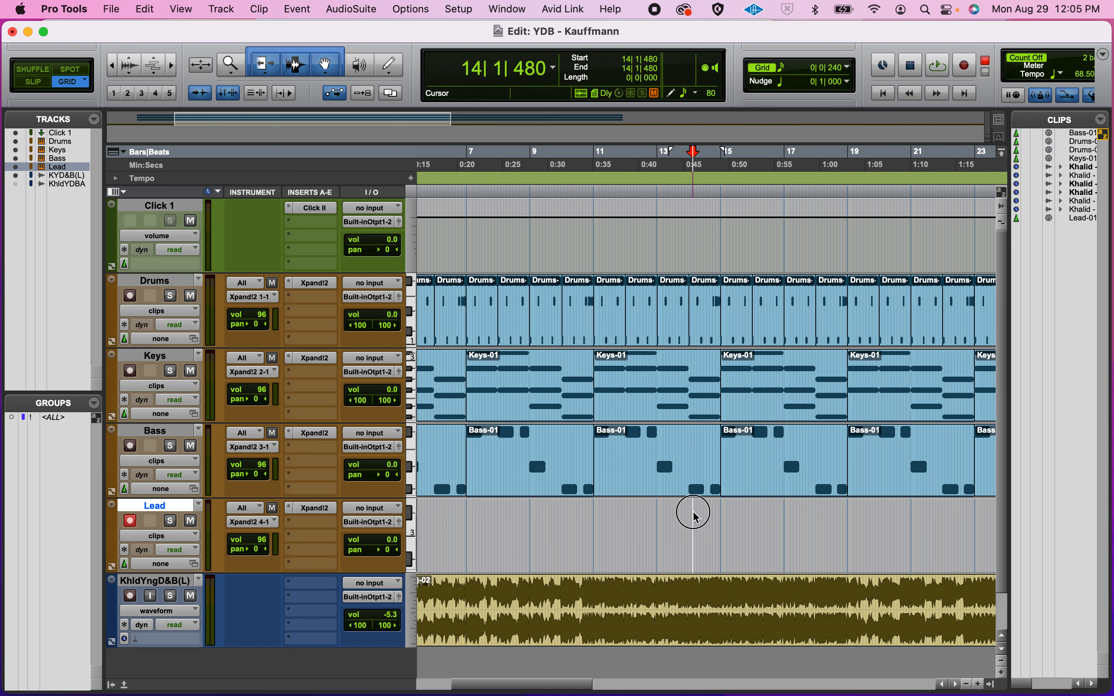
Step: Set the Lead track insertion point at bar 14 beat 2, previewing playback from it
click(297, 70)
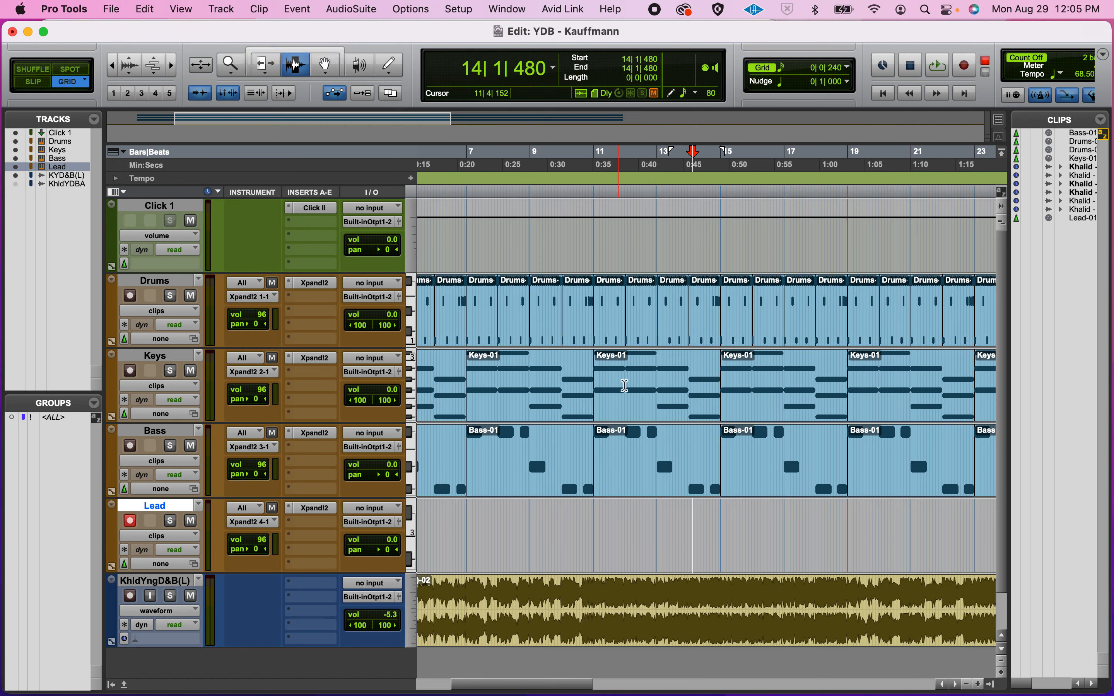
click(699, 534)
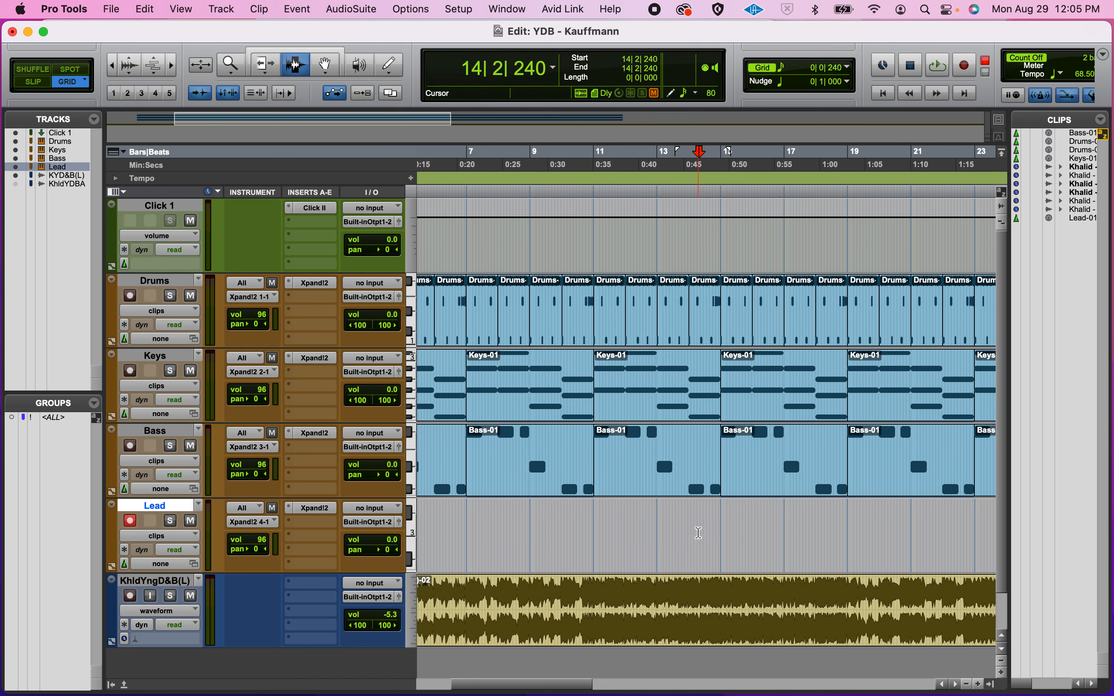
key(space)
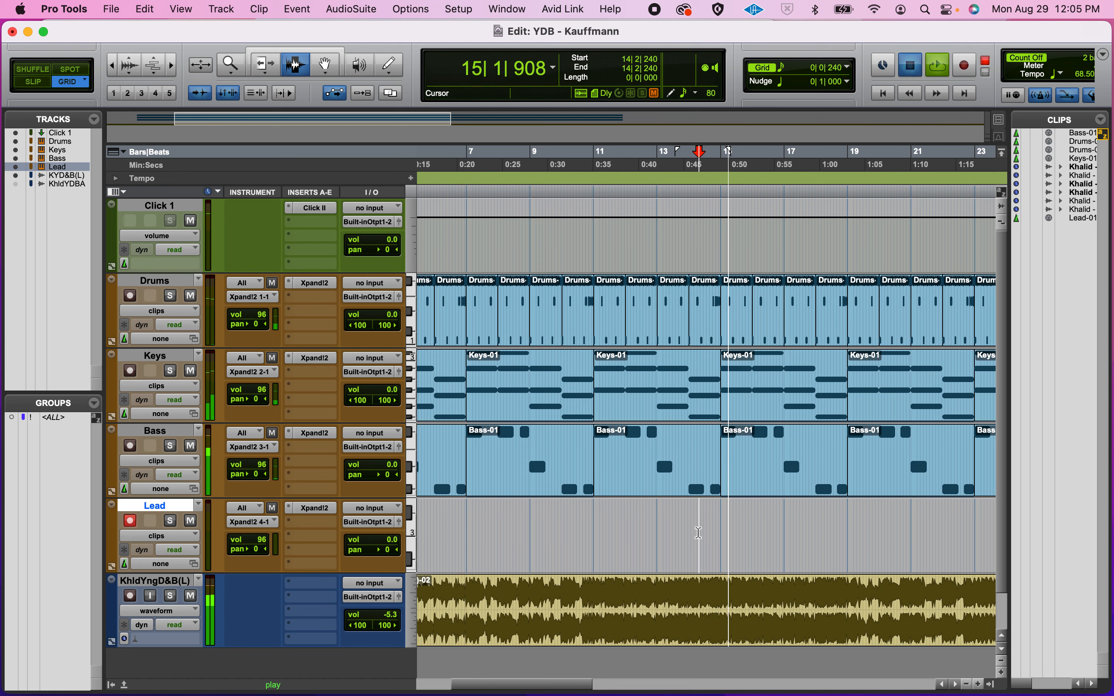
key(space)
click(680, 522)
click(669, 521)
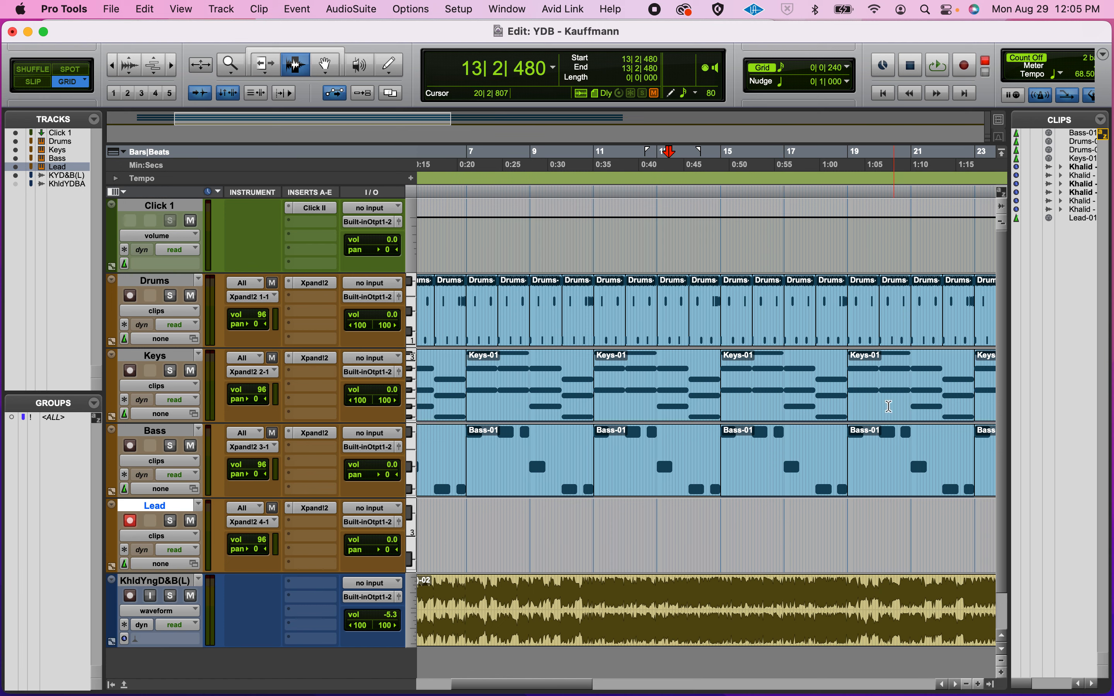
click(728, 522)
click(698, 523)
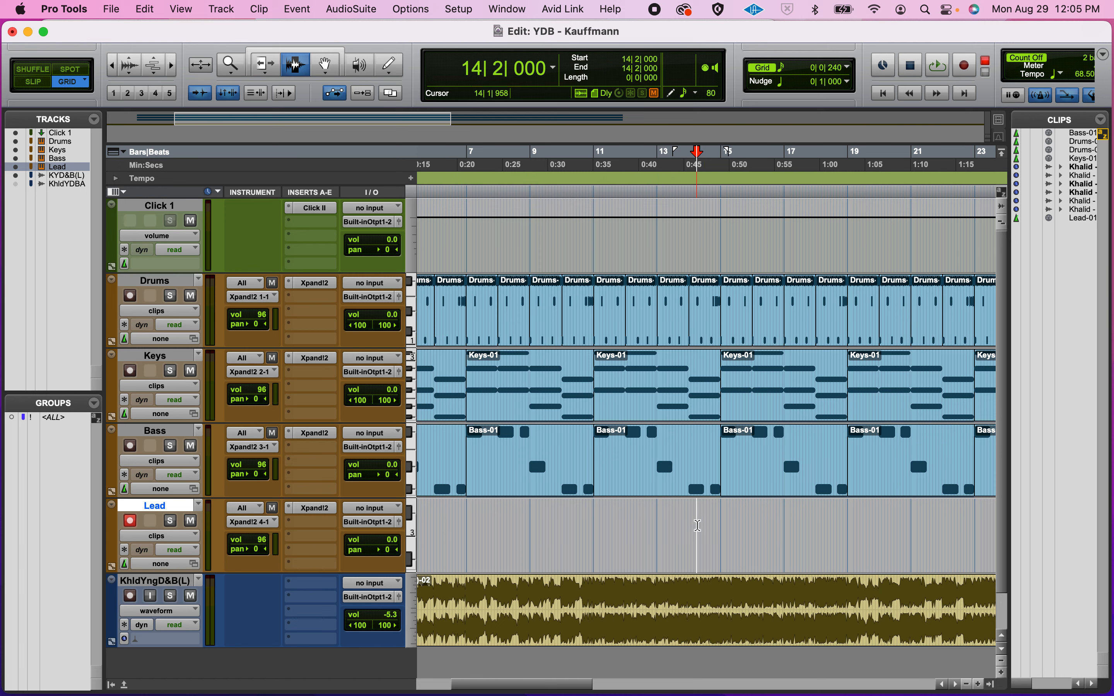
Step: Turn Count Off on and record-enable the transport
click(1039, 53)
click(1033, 53)
click(1033, 53)
click(962, 66)
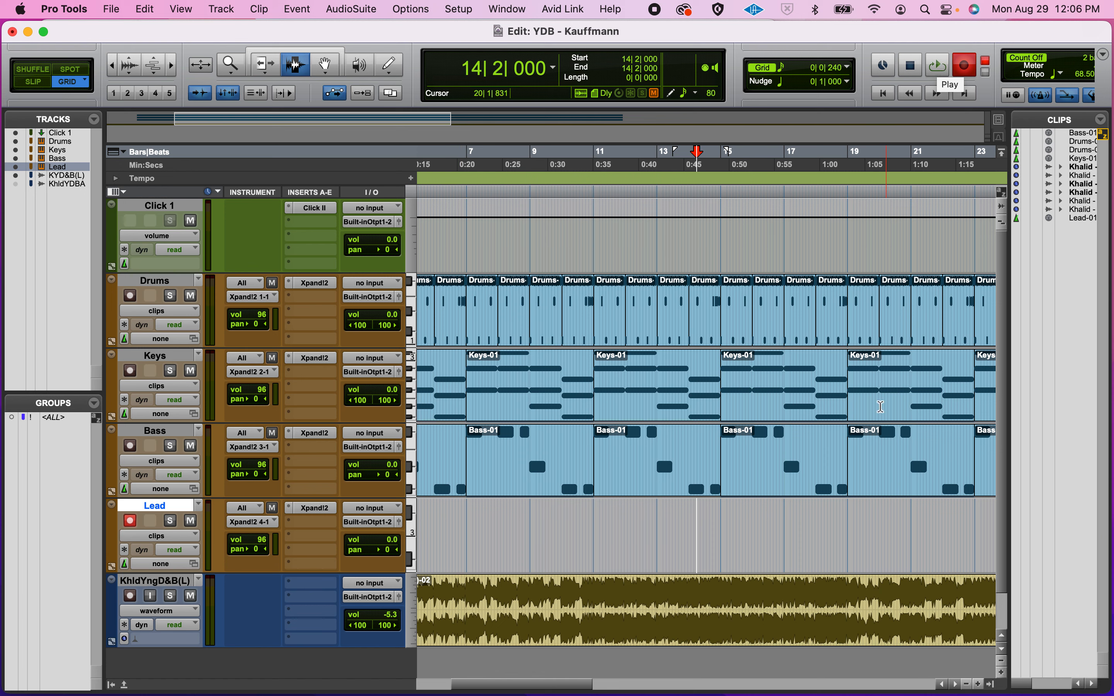
Step: Record the melody after the count-off from bar 14 beat 2, stopping around bar 18
click(944, 60)
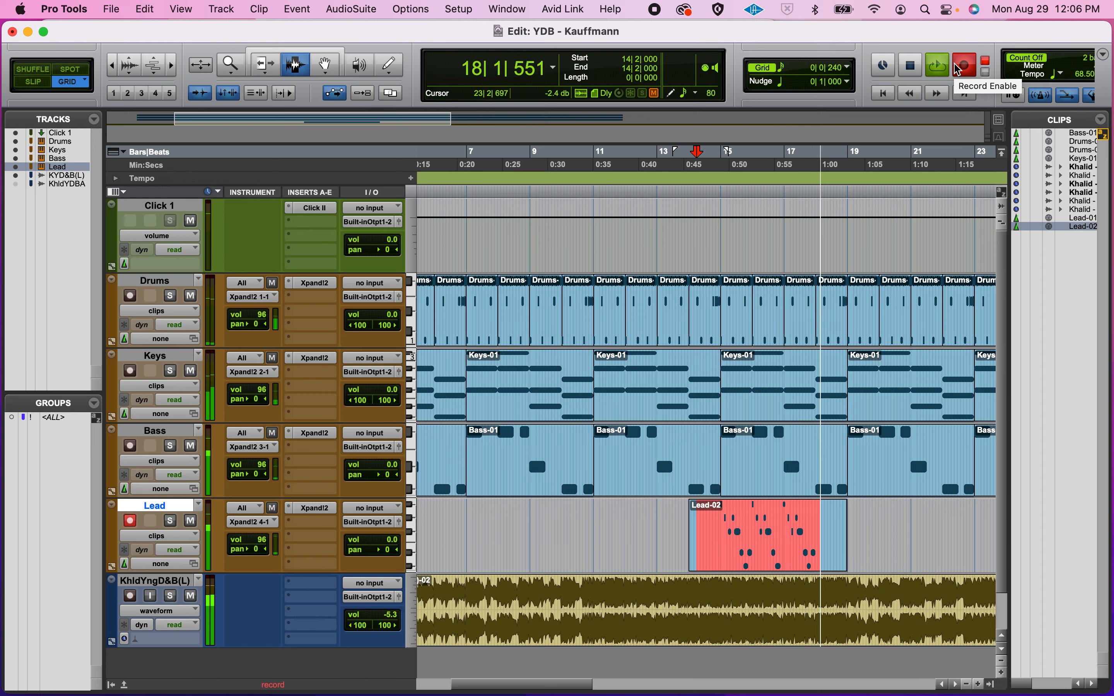
key(space)
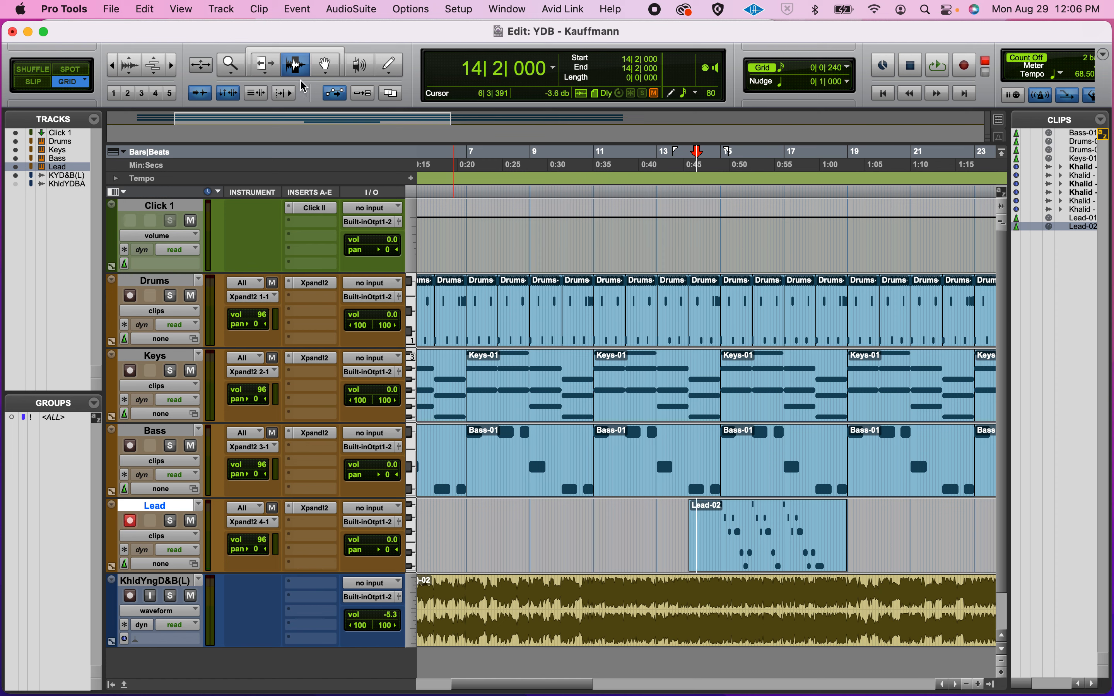
Step: Zoom in around bar 14 and open the Lead-02 clip in the MIDI Editor
click(273, 56)
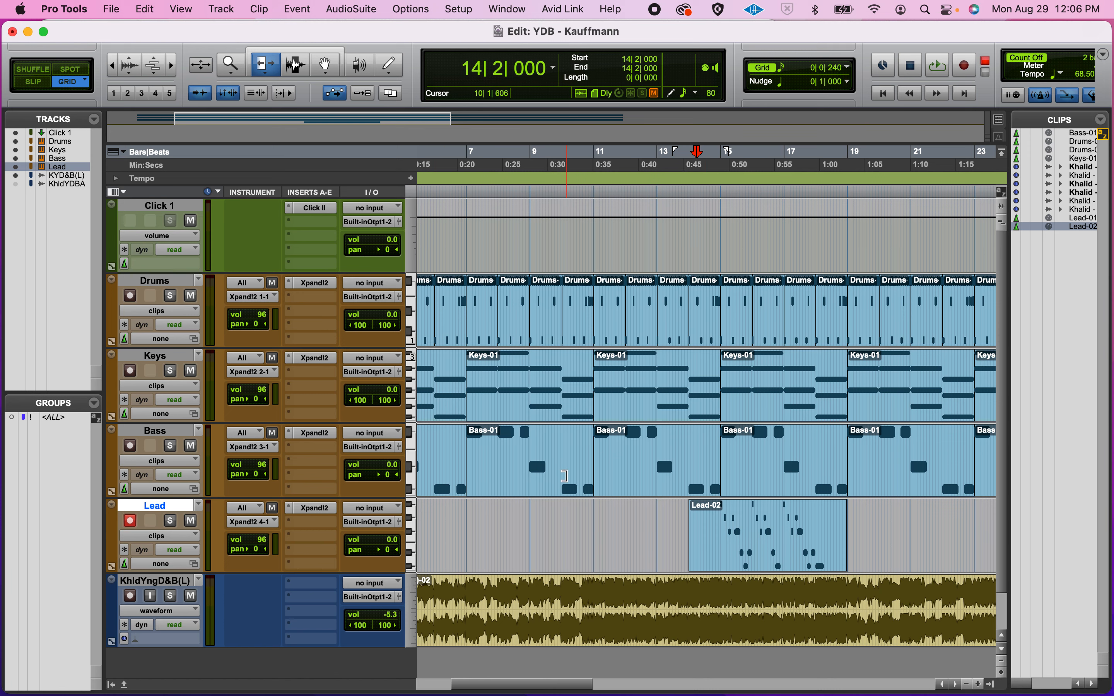
key(super+bracketright)
key(super+bracketright)
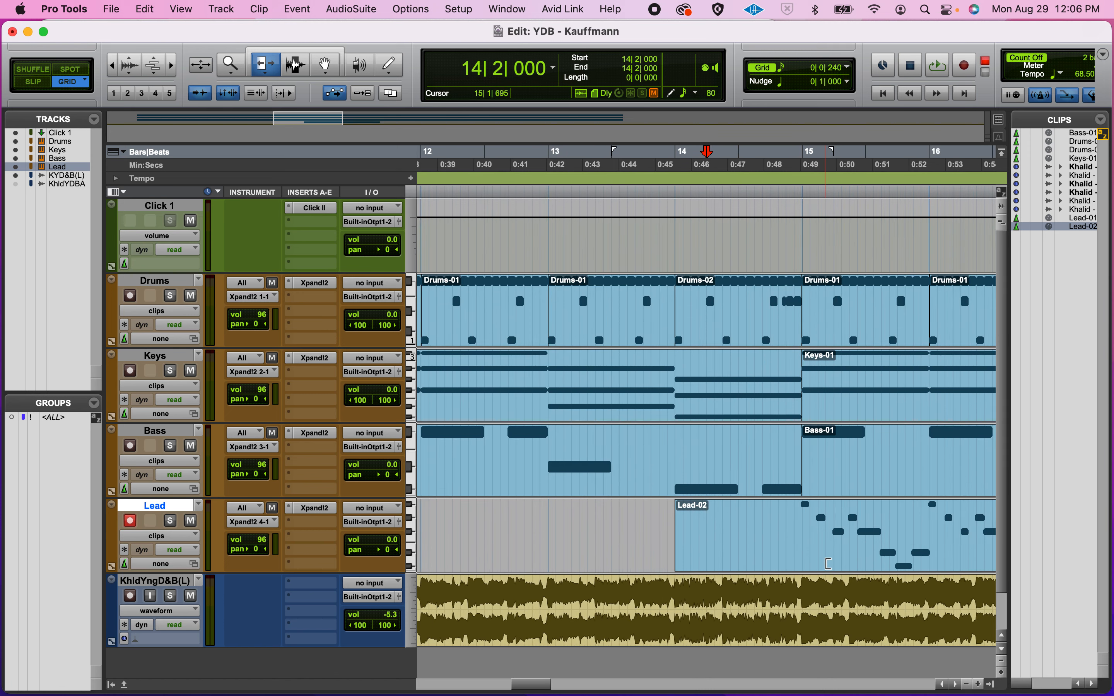
click(330, 57)
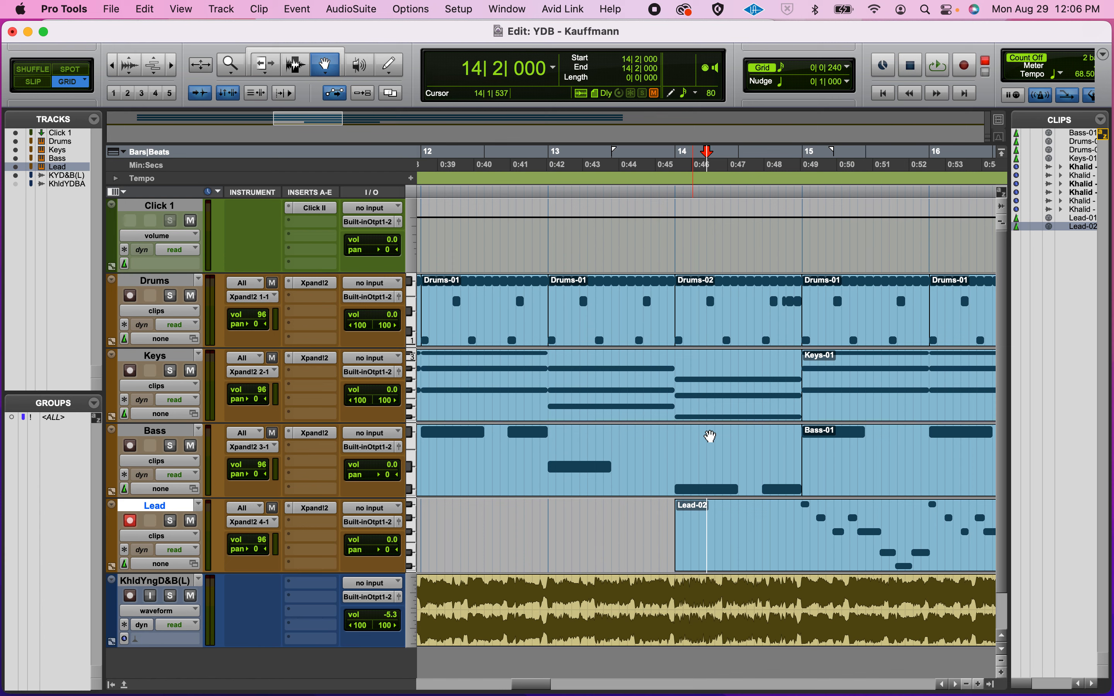
double_click(812, 551)
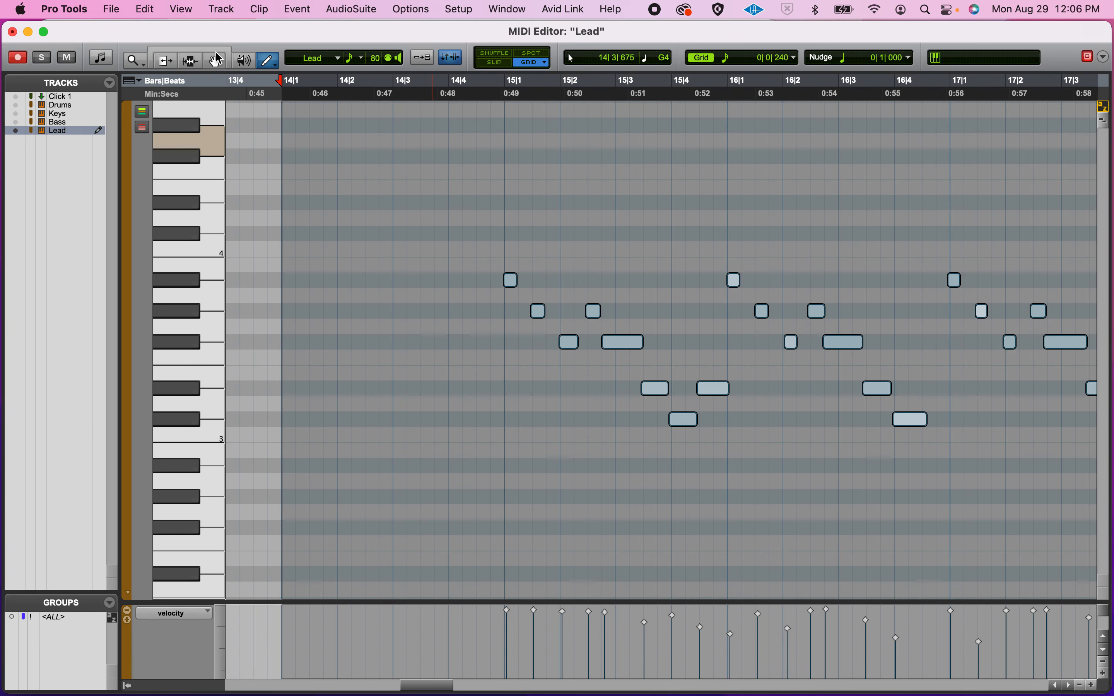
click(216, 53)
Step: Play the melody from bar 15 with Lead soloed, then zoom in on later notes
scroll(527, 273, right, 5)
scroll(527, 273, down, 2)
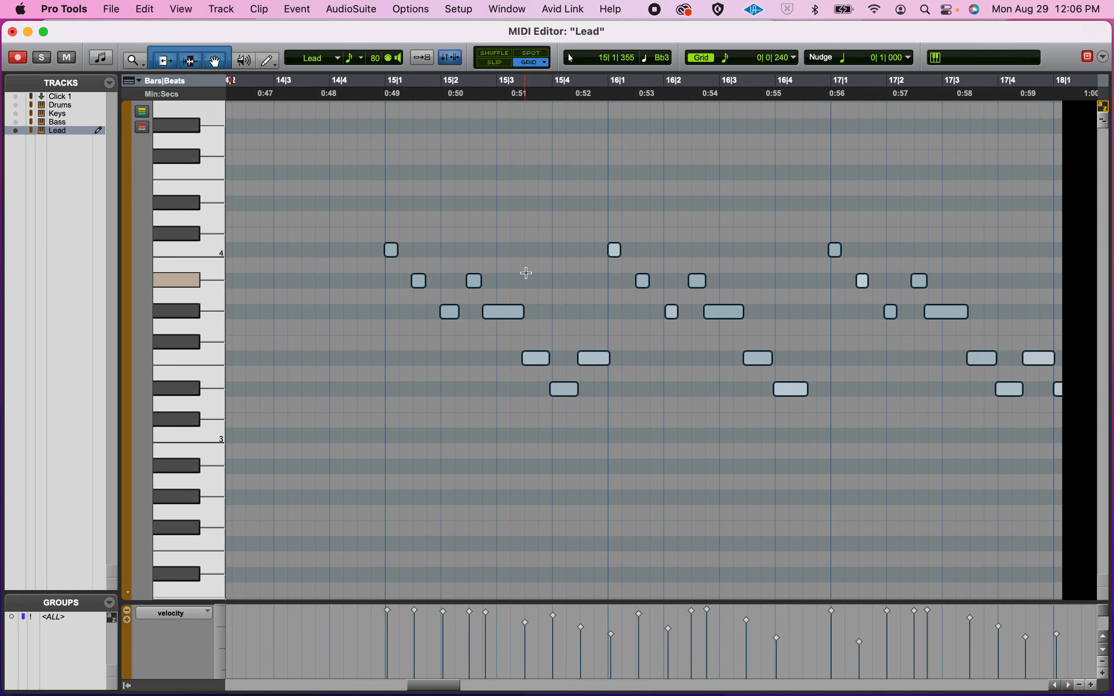
scroll(527, 273, right, 2)
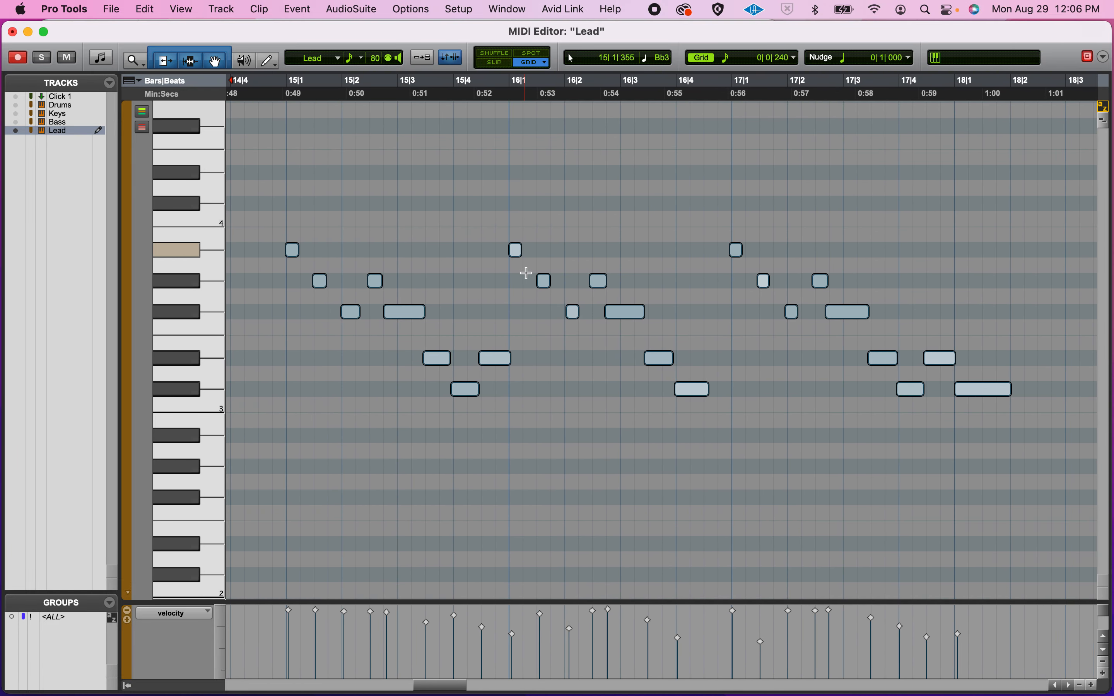
click(286, 115)
key(space)
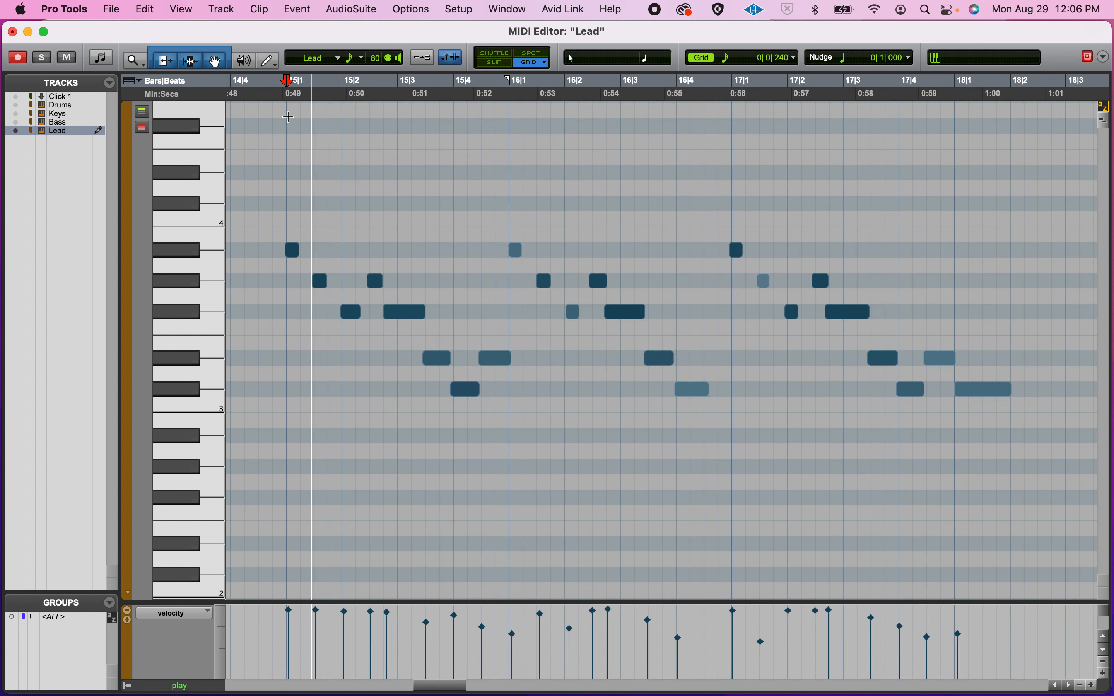
click(50, 57)
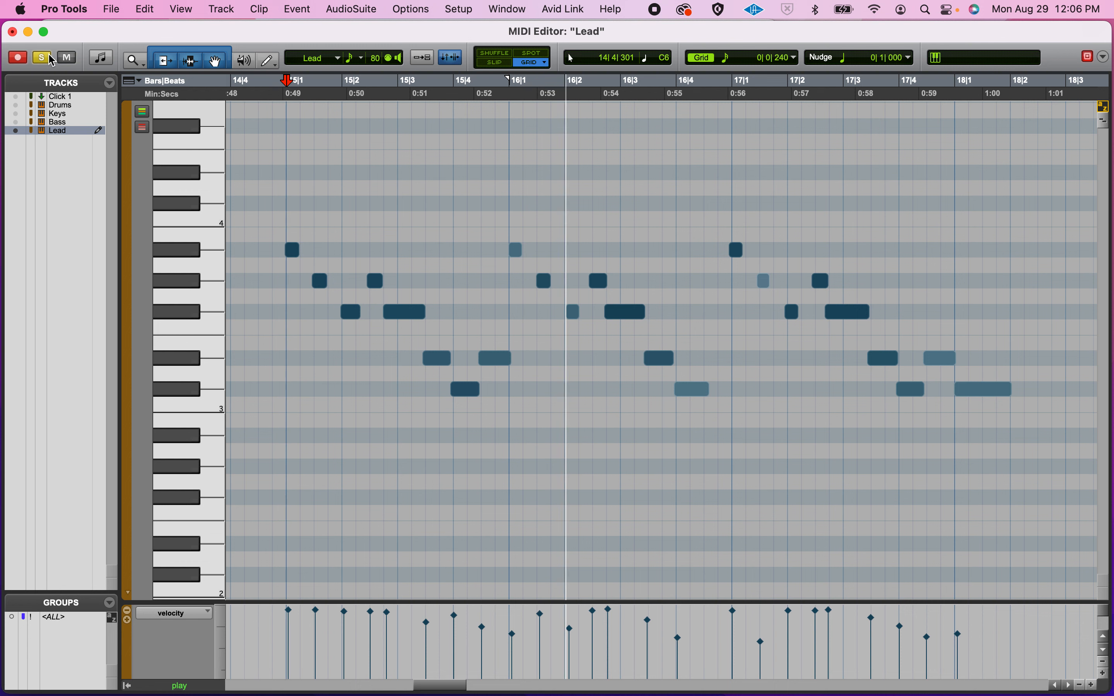
key(space)
click(606, 334)
key(t)
key(t)
key(t)
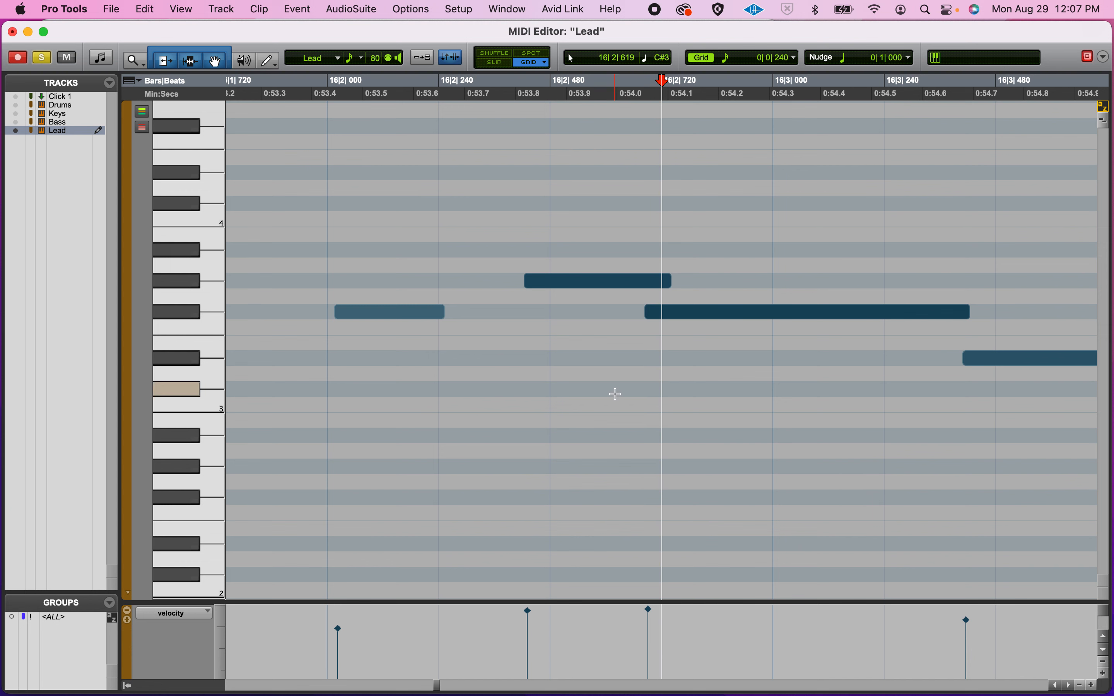
Step: Inspect the F#3 and D3 notes, replay the melody, then marquee-select all 24 notes
click(695, 315)
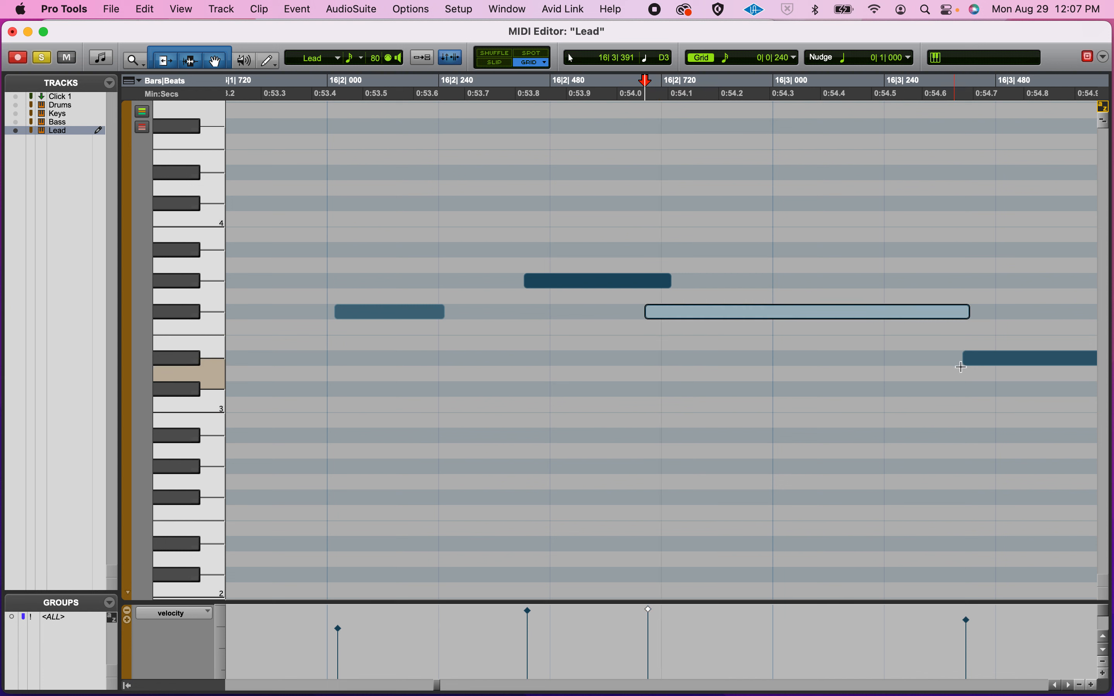
click(1015, 365)
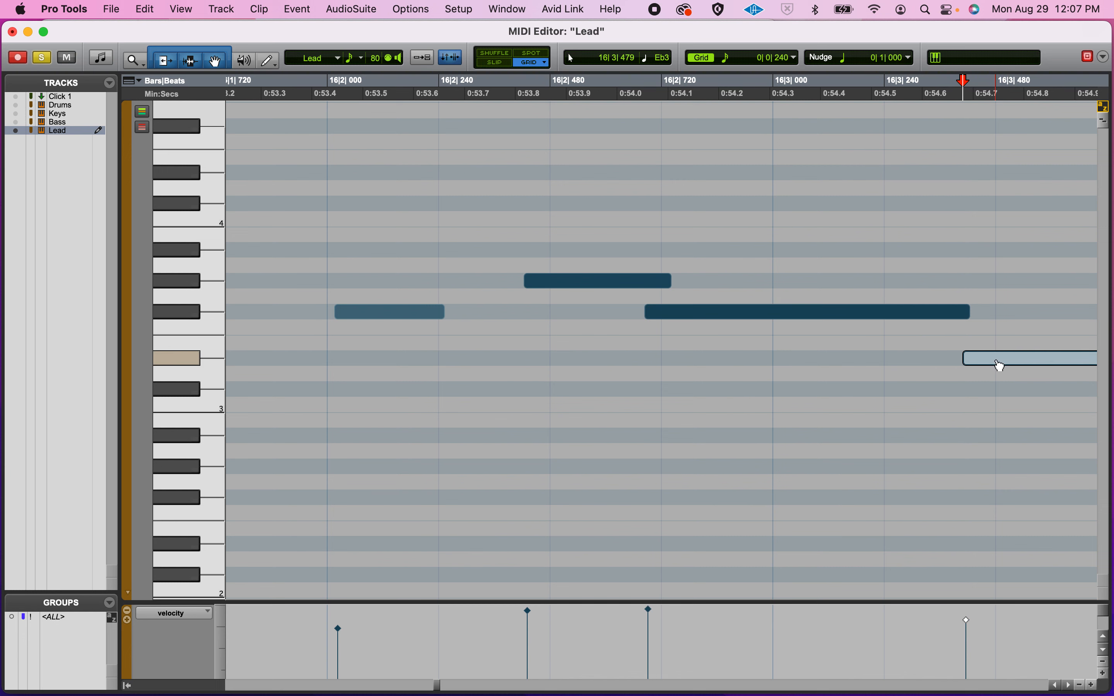
key(super+bracketleft)
key(super+bracketleft)
key(super+bracketleft)
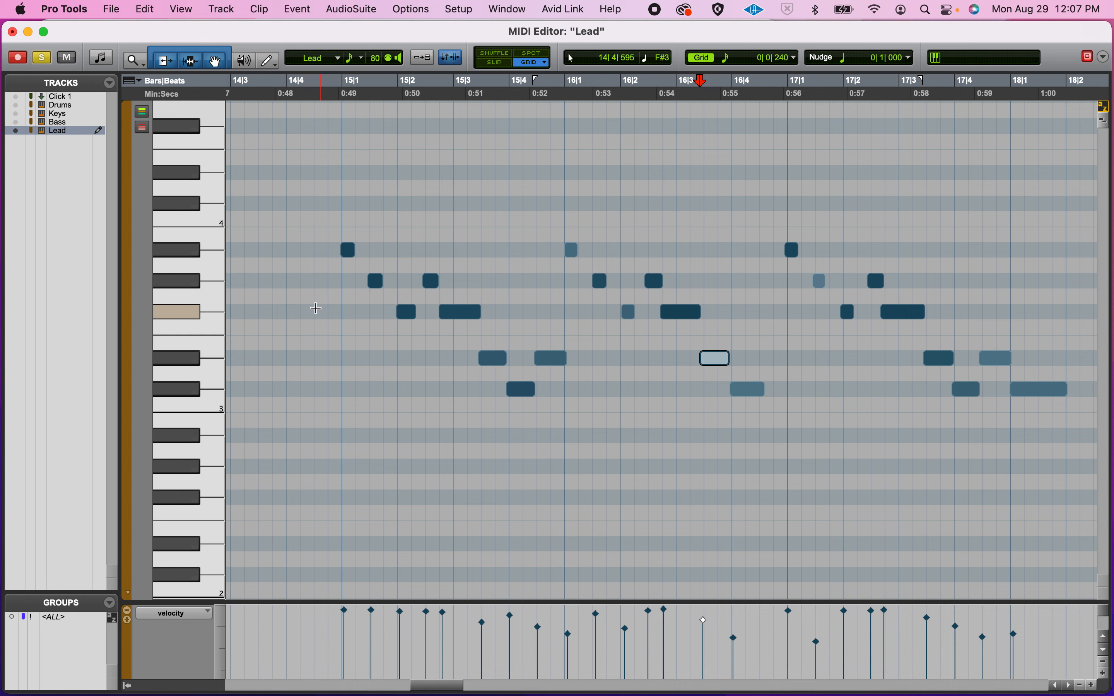
click(334, 285)
key(space)
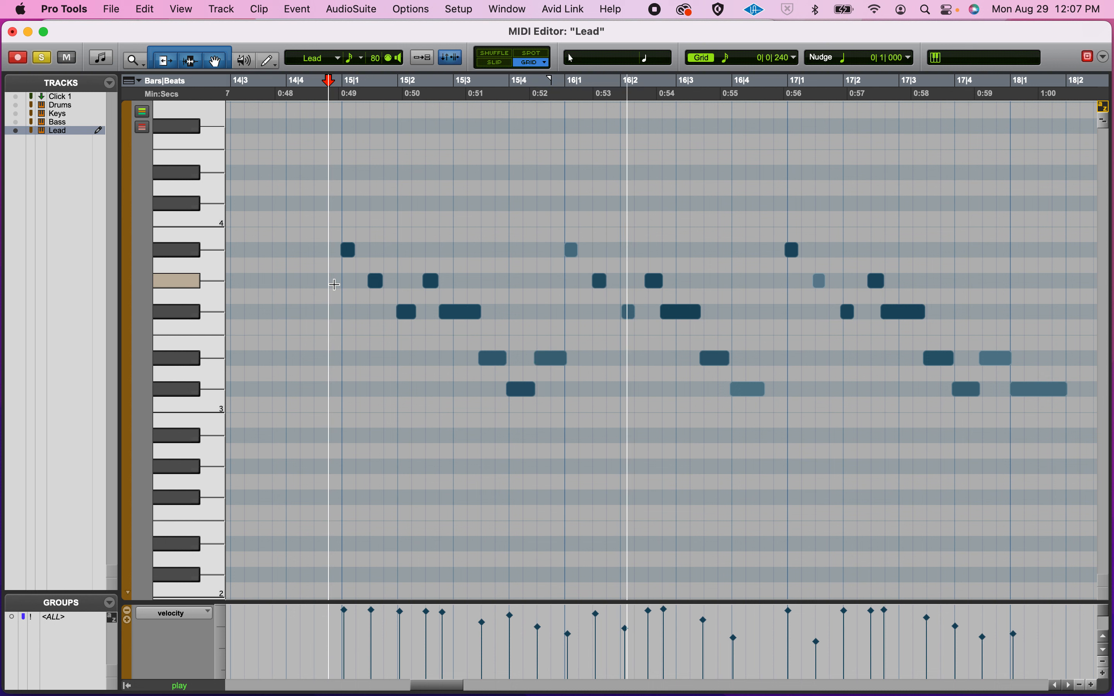
key(space)
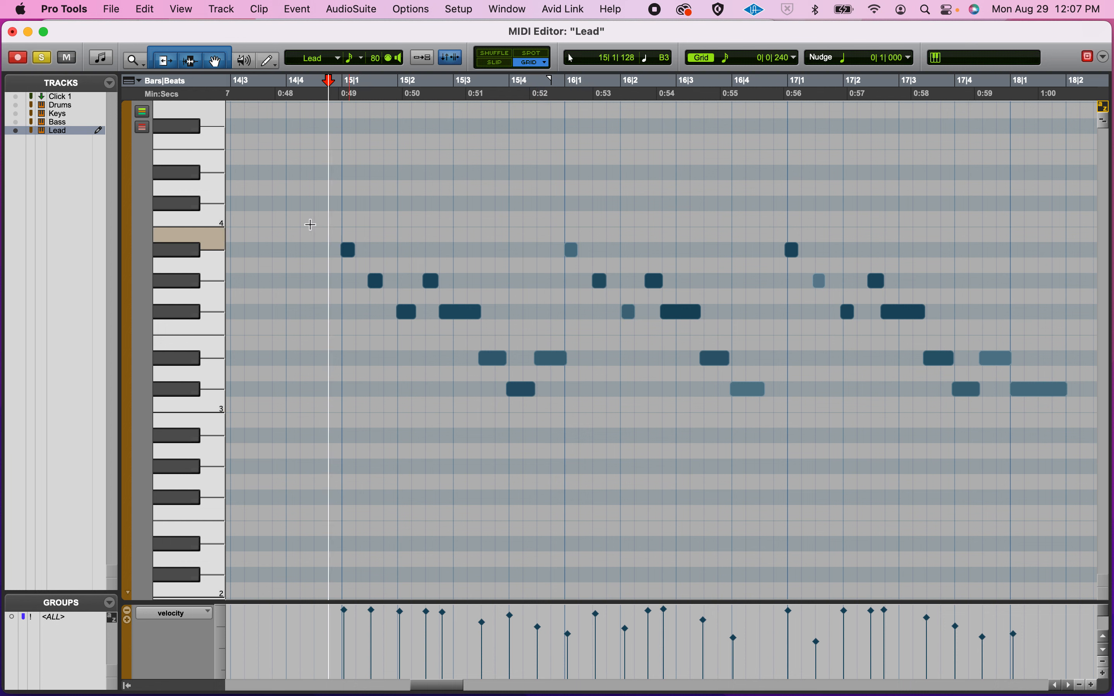
click(318, 191)
drag(317, 191, 1098, 490)
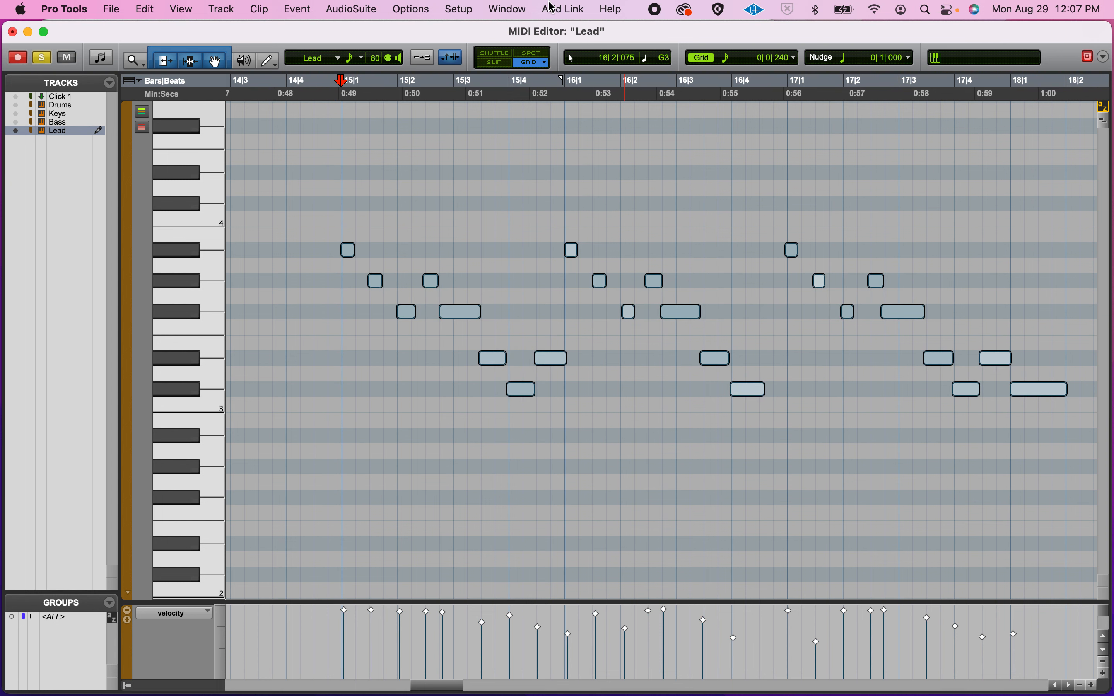
Step: Apply Event Operations > Quantize at 1/16 note to the selected melody notes
click(309, 7)
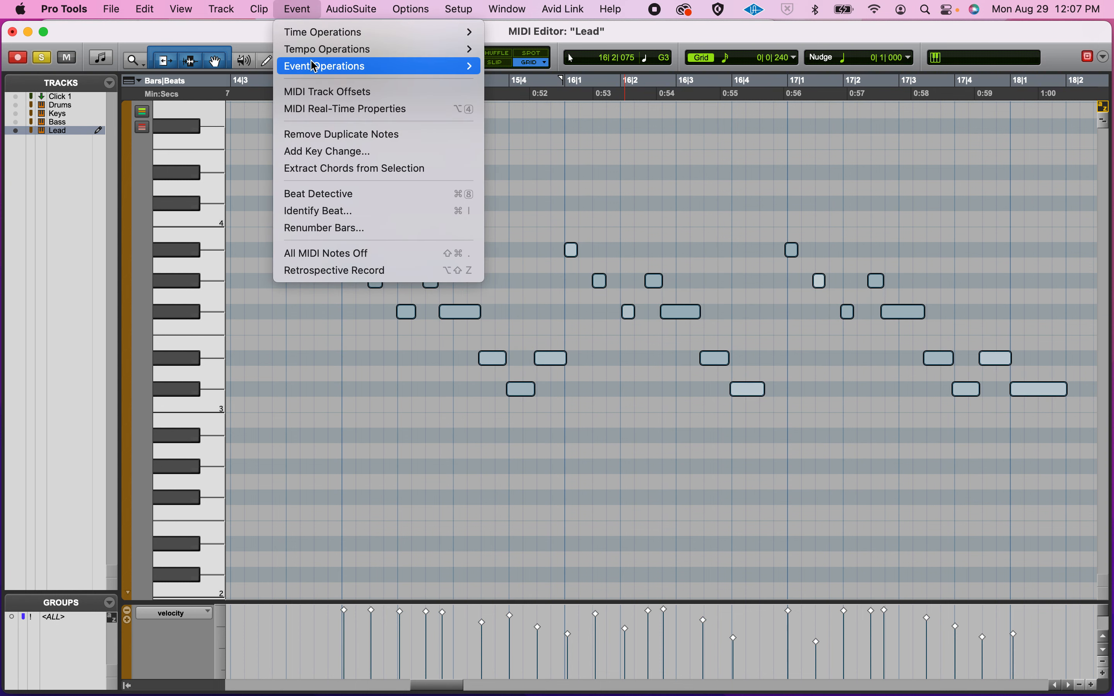
mouse_move(313, 66)
click(527, 91)
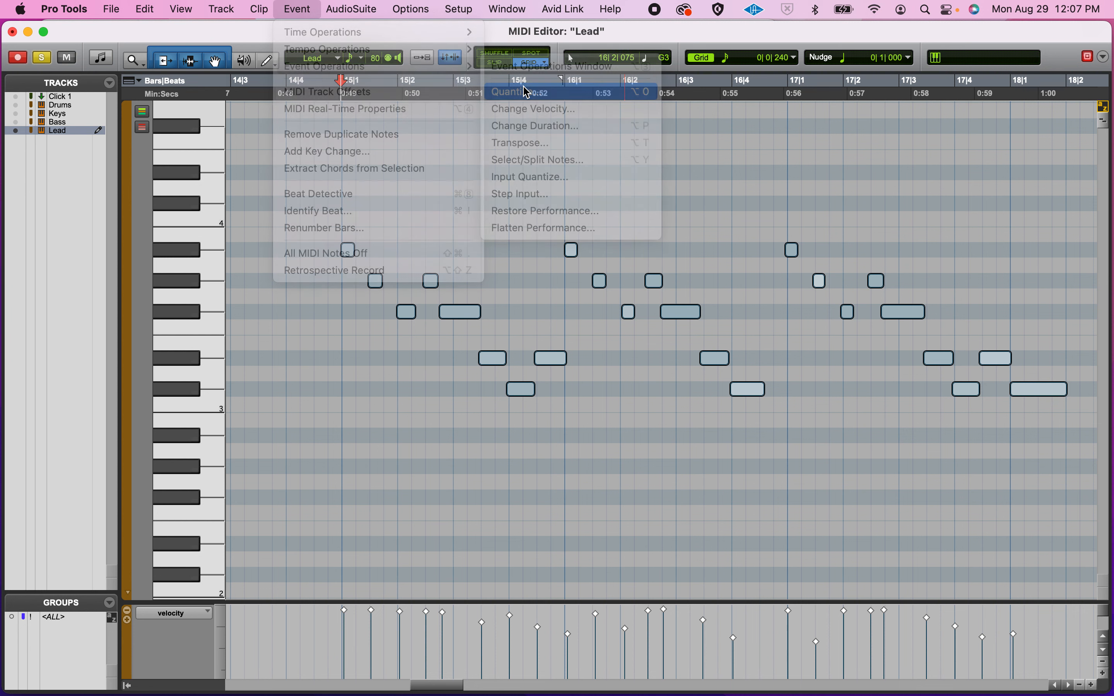
drag(543, 210, 223, 159)
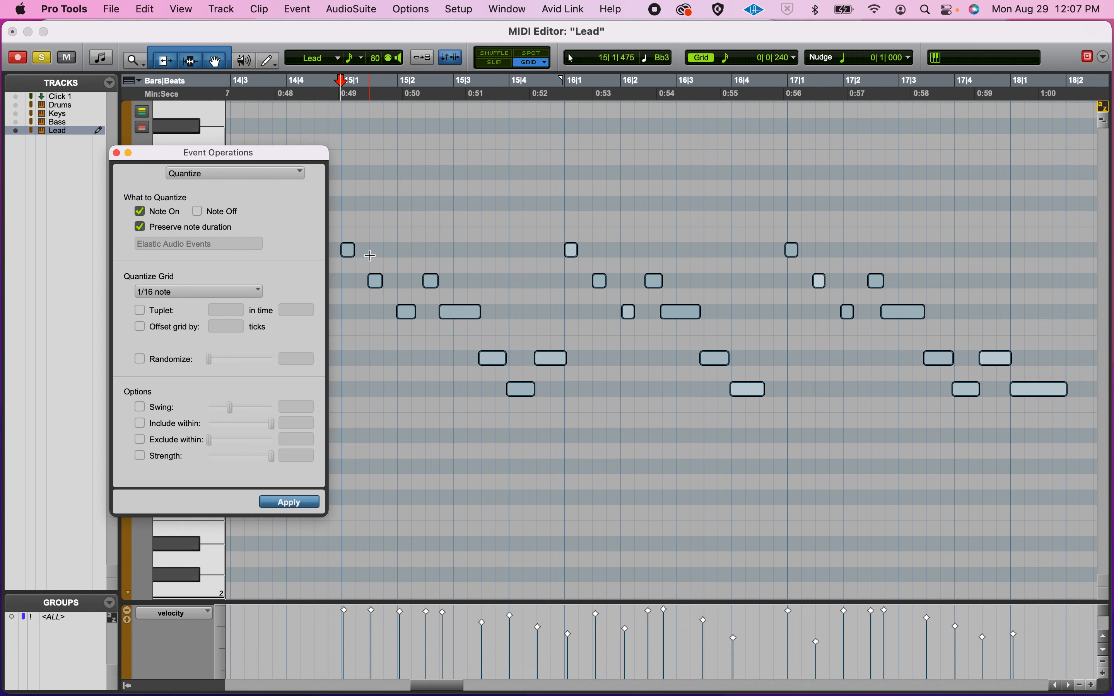
click(296, 502)
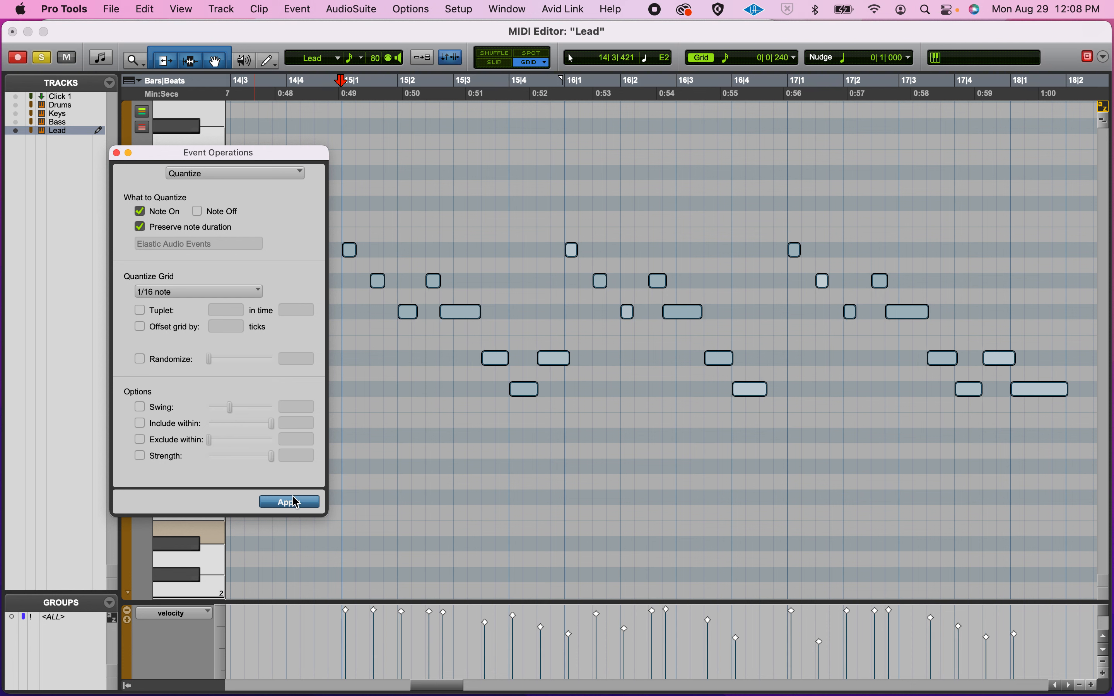
click(117, 153)
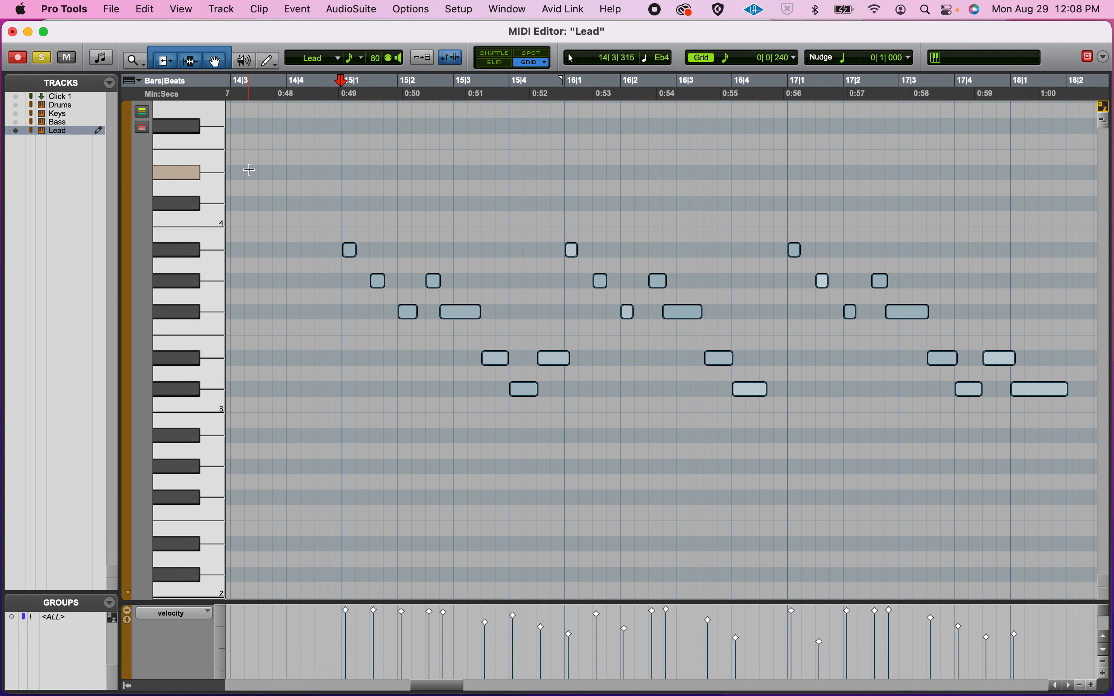
Step: Reapply 1/16-note Quantize to the Lead melody notes
click(297, 9)
mouse_move(349, 66)
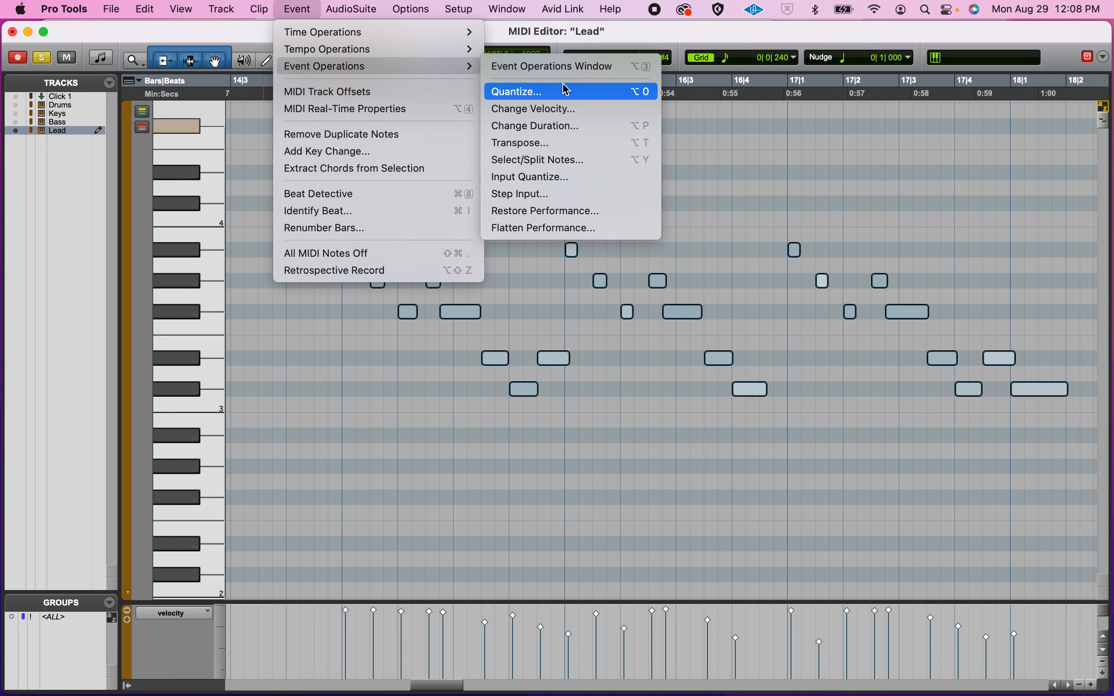
click(567, 90)
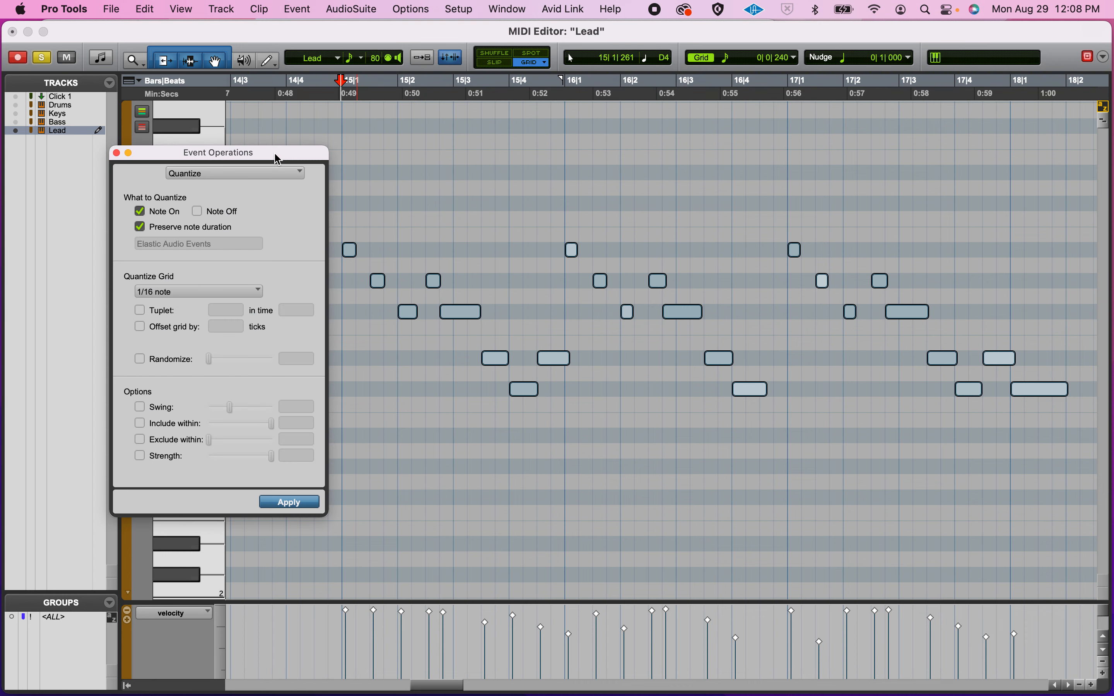
key(Return)
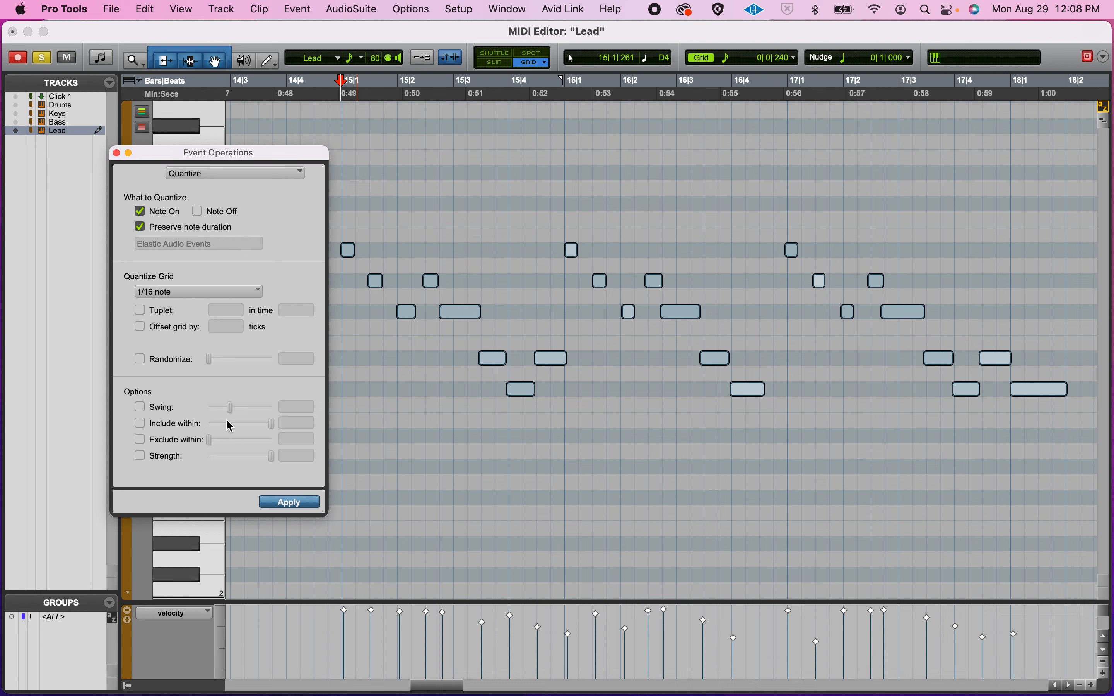
click(283, 502)
Step: Play back the quantized melody, then close the Quantize dialog and the MIDI Editor
key(space)
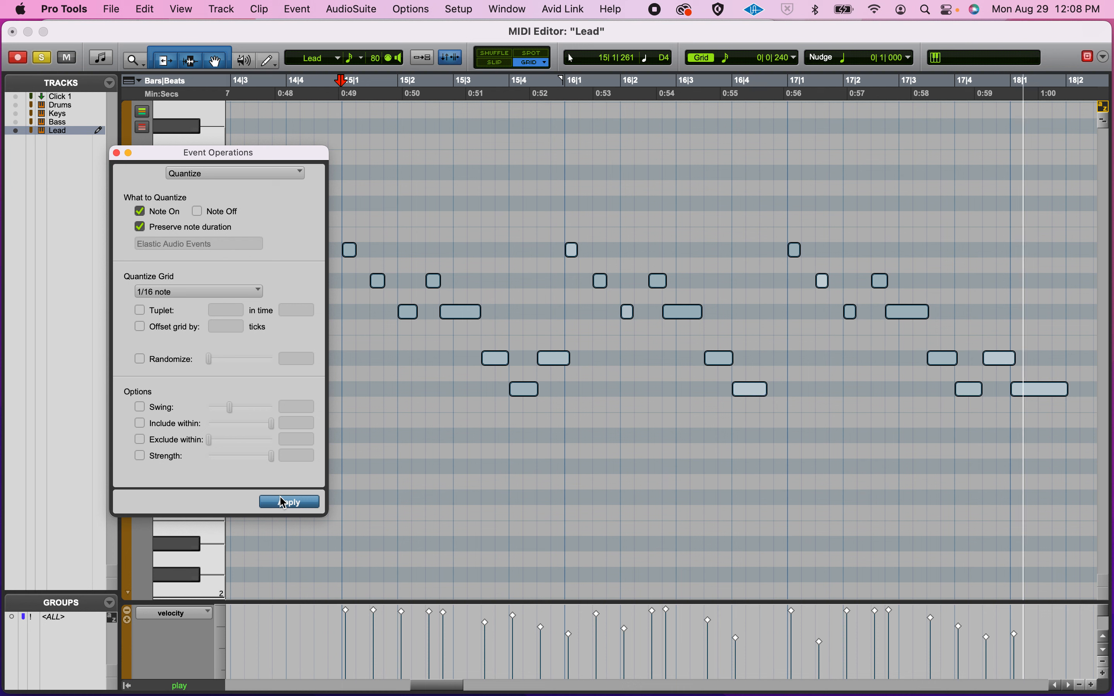
key(r)
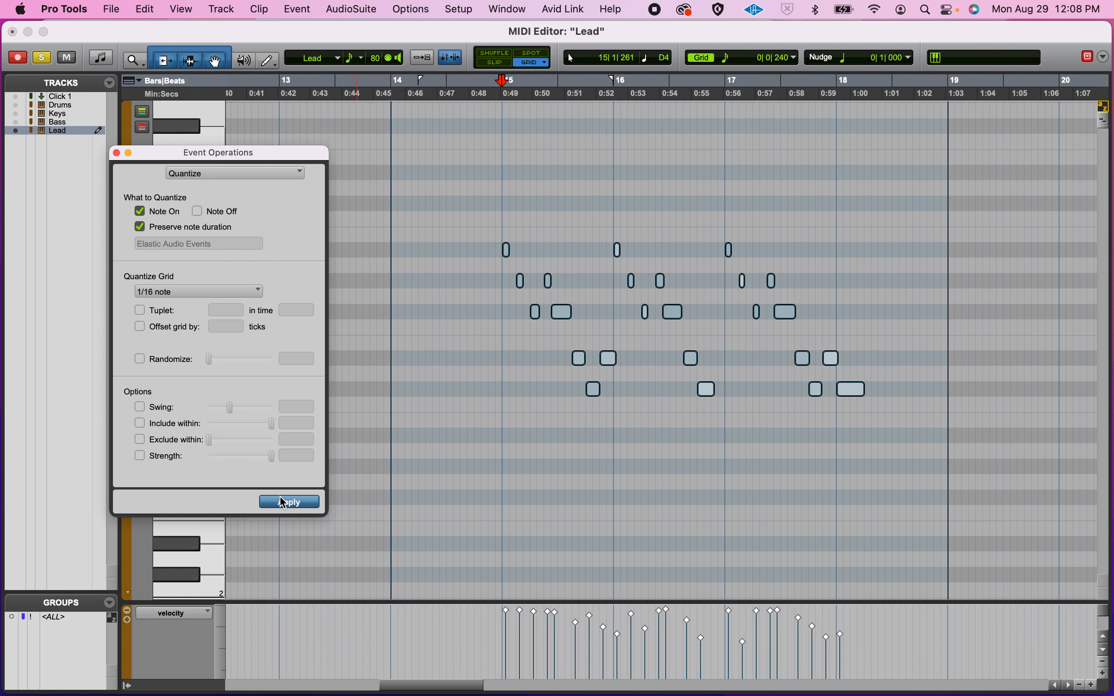
key(t)
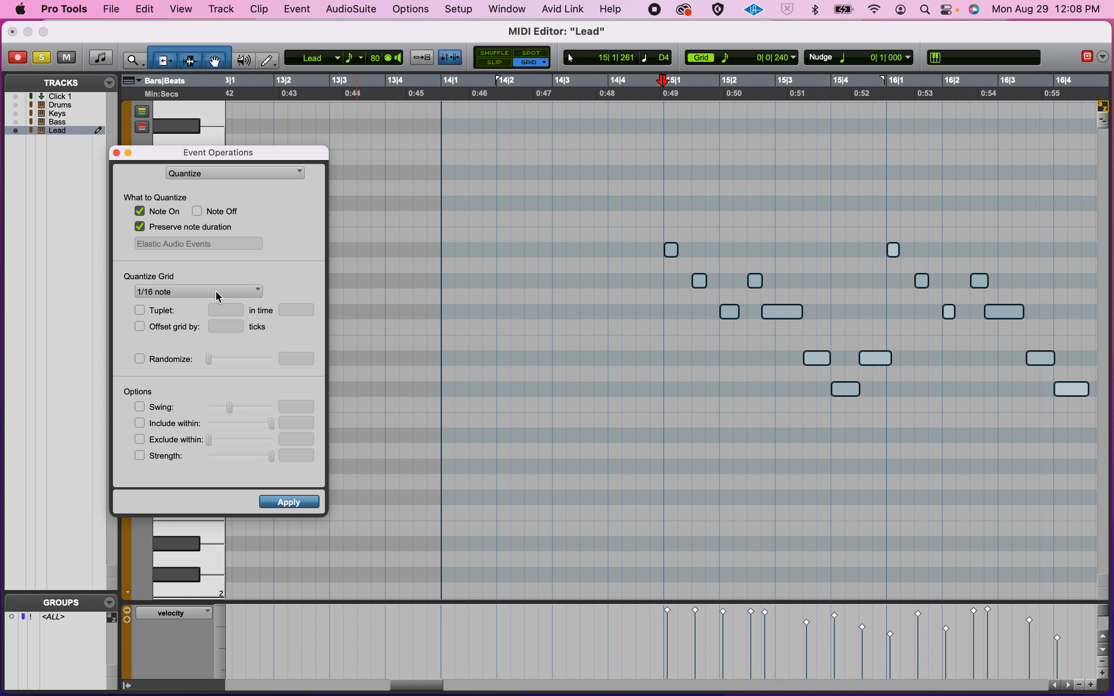
click(118, 152)
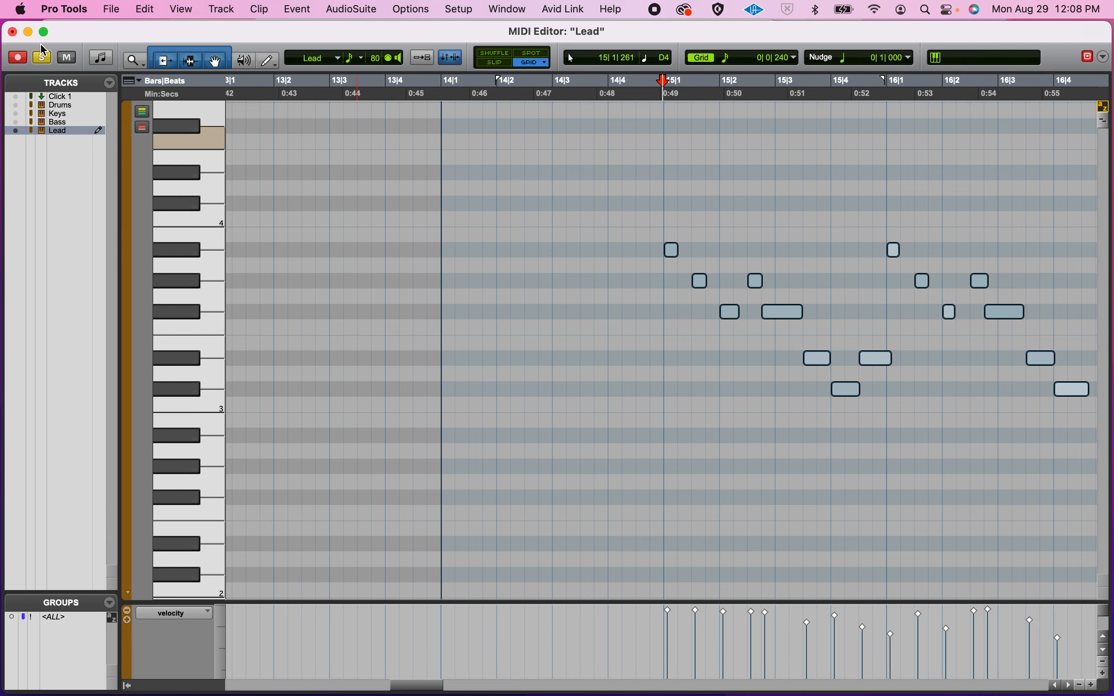
click(12, 32)
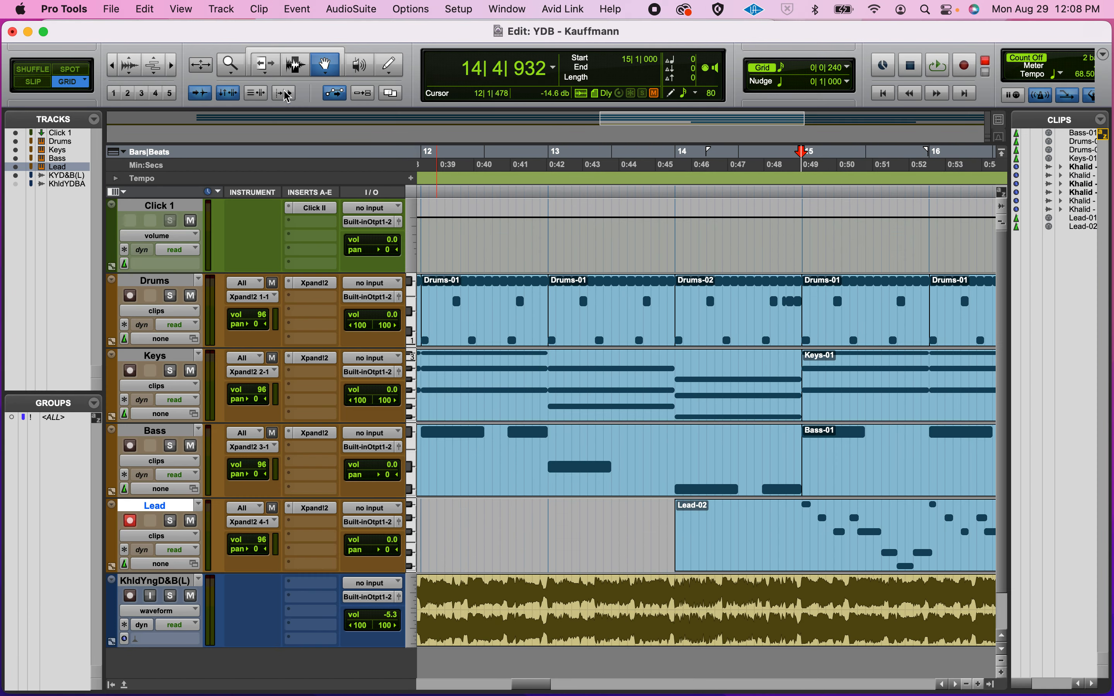
Step: Drag Lead-02 from bar 14 to bar 15 and play it with Drums, Keys and Bass
drag(685, 544, 801, 547)
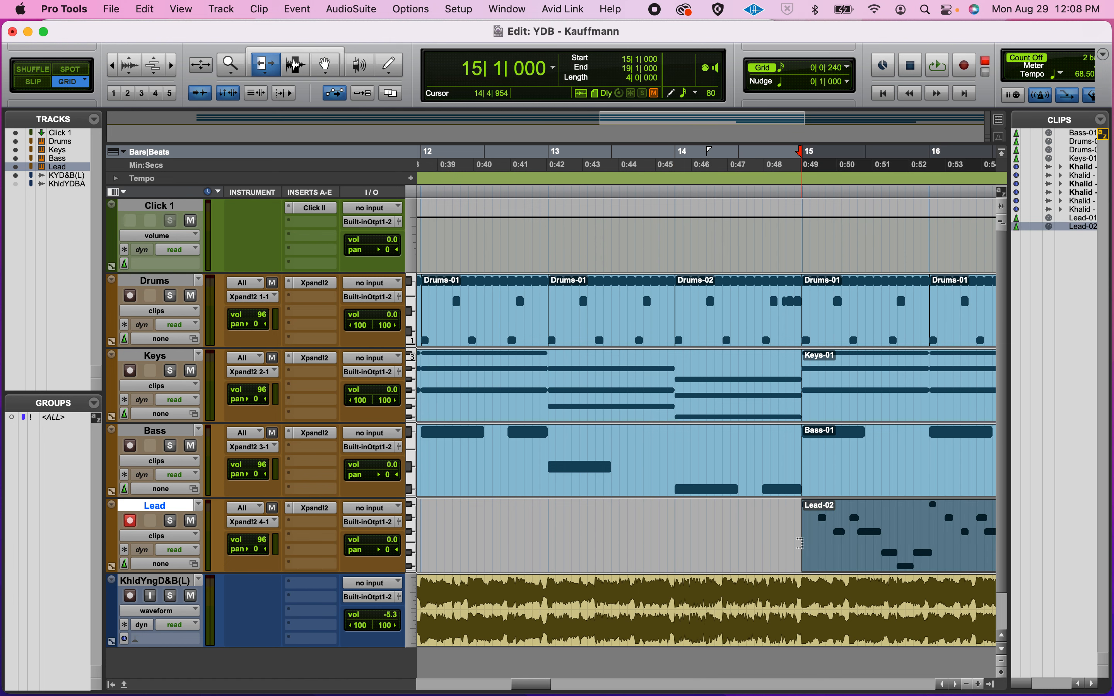
scroll(801, 547, right, 8)
key(space)
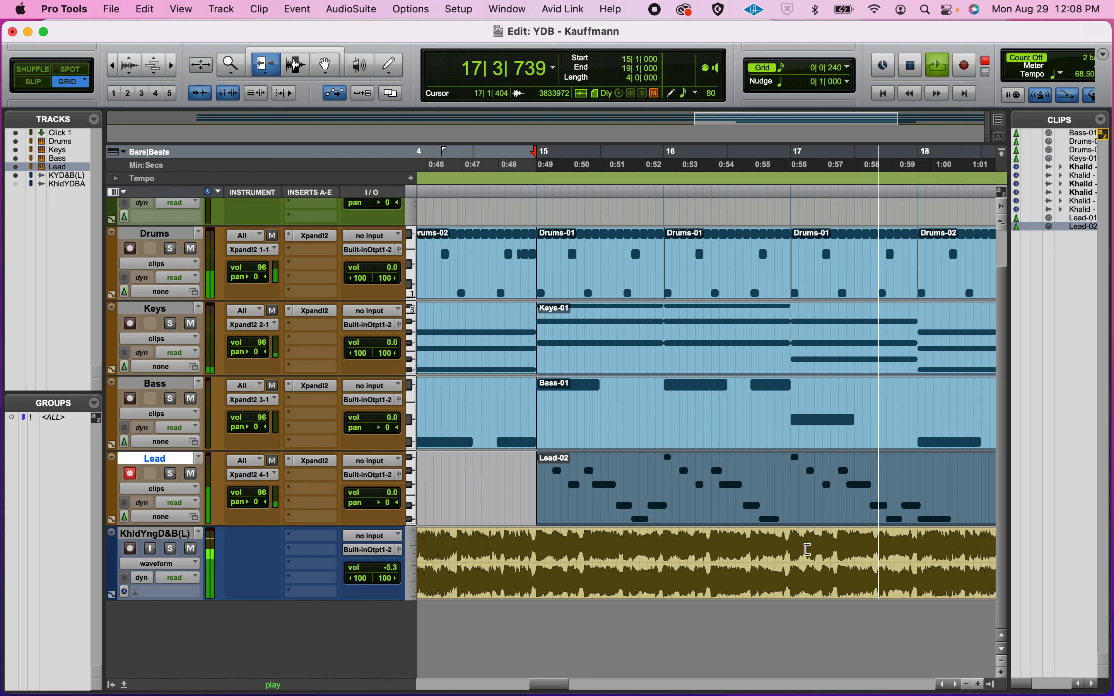
key(space)
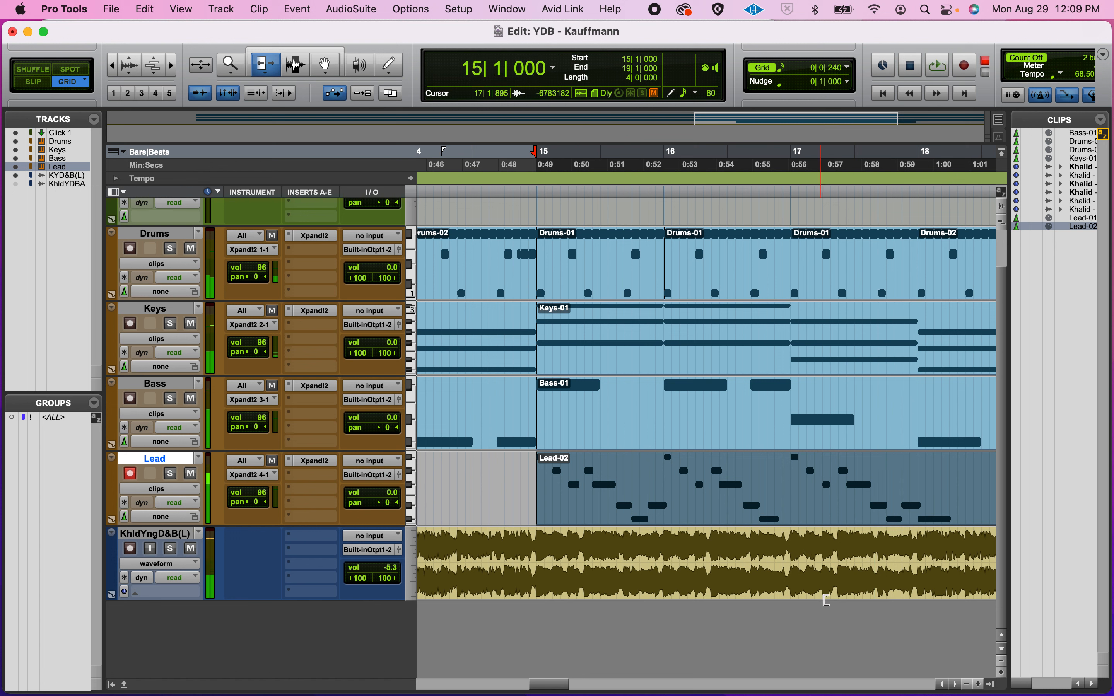
click(325, 65)
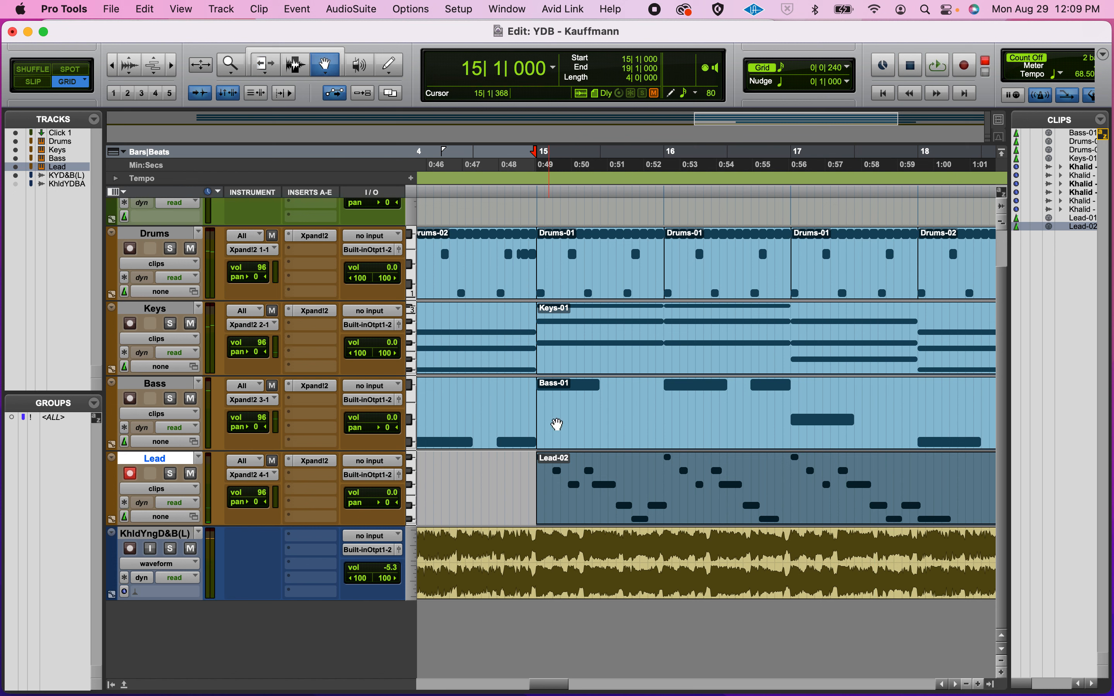
Step: Open Lead-02 in the MIDI Editor and play the melody from bar 15
double_click(598, 496)
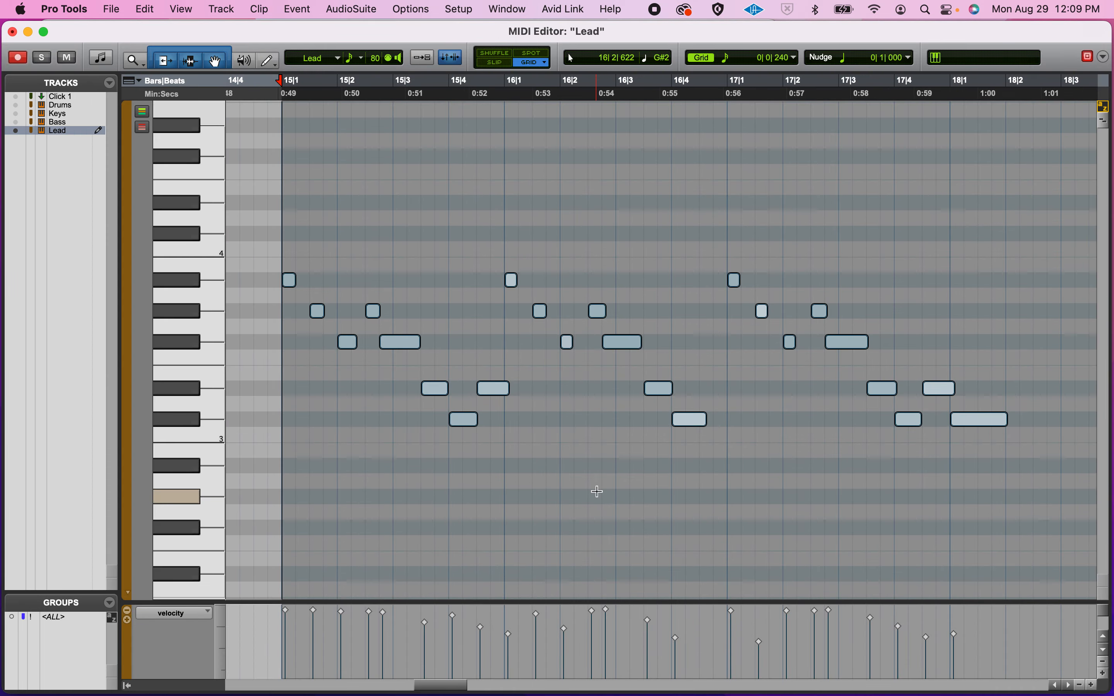
click(296, 363)
click(289, 355)
key(space)
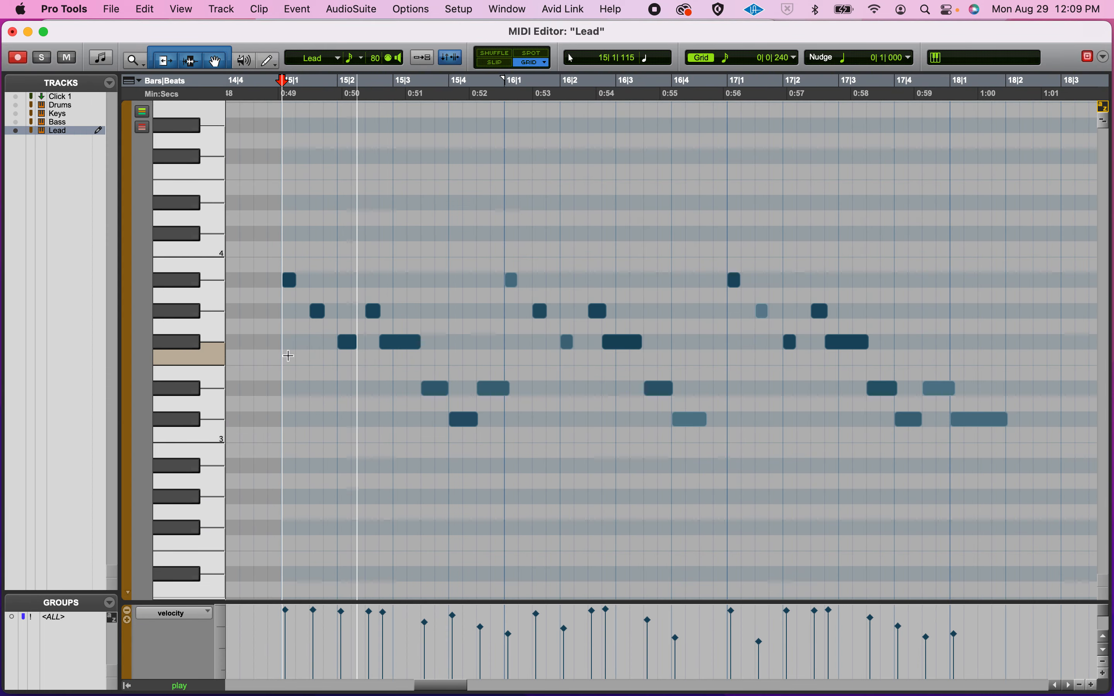
key(space)
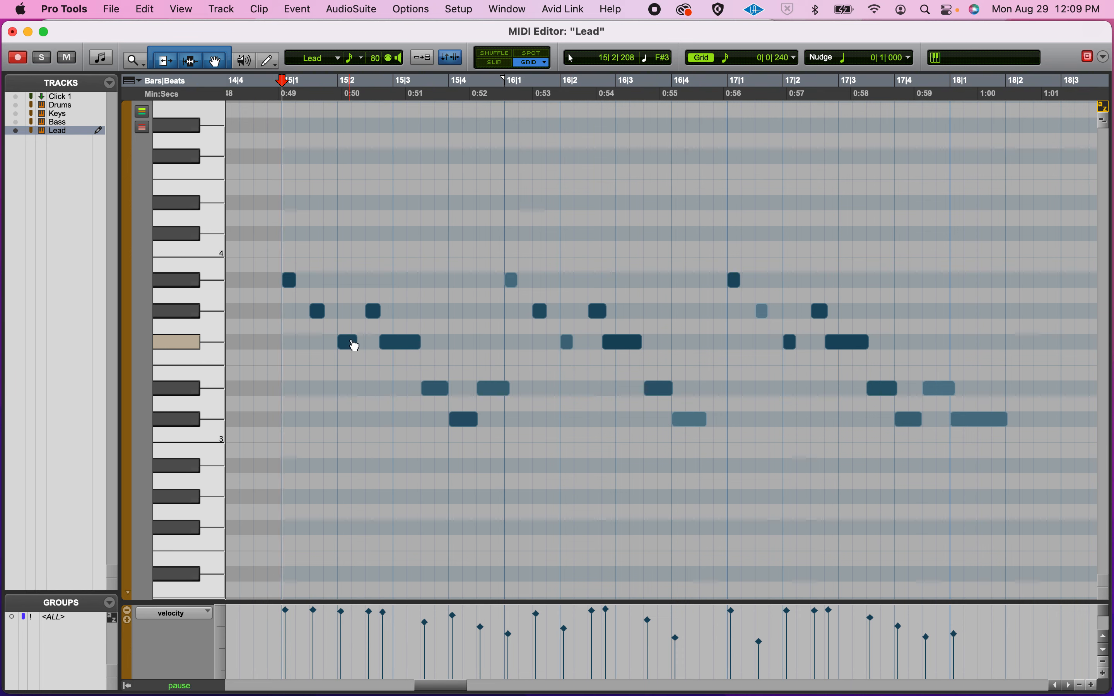
Step: Lengthen the F#3 note at 15|2 and audition the edited melody
drag(355, 346, 364, 346)
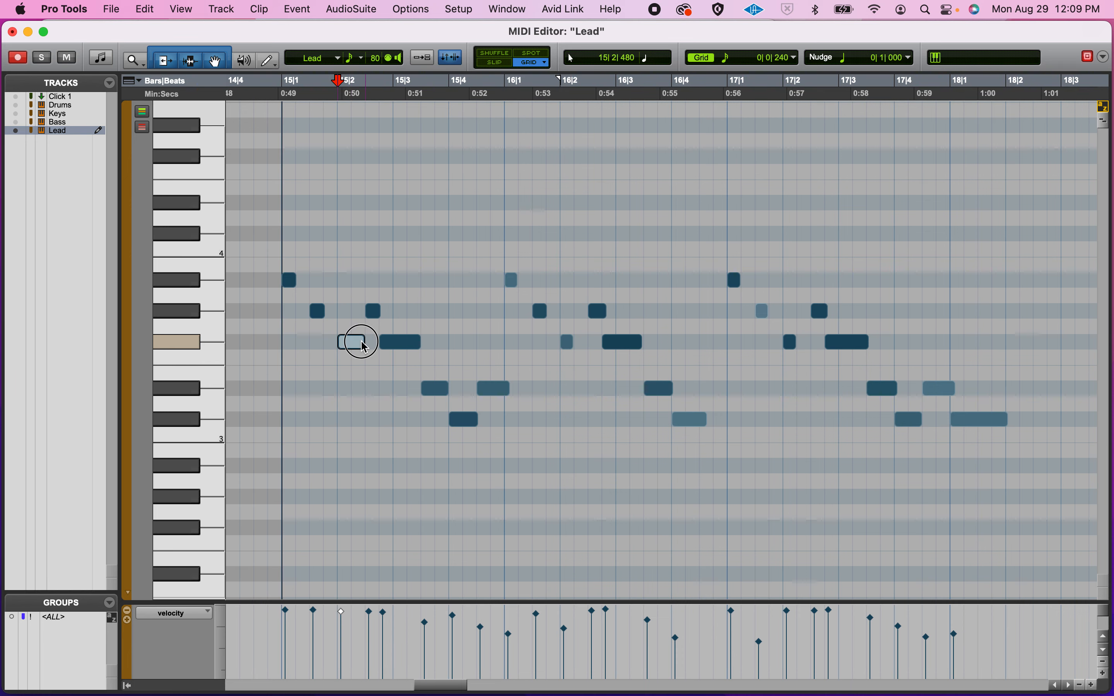
key(space)
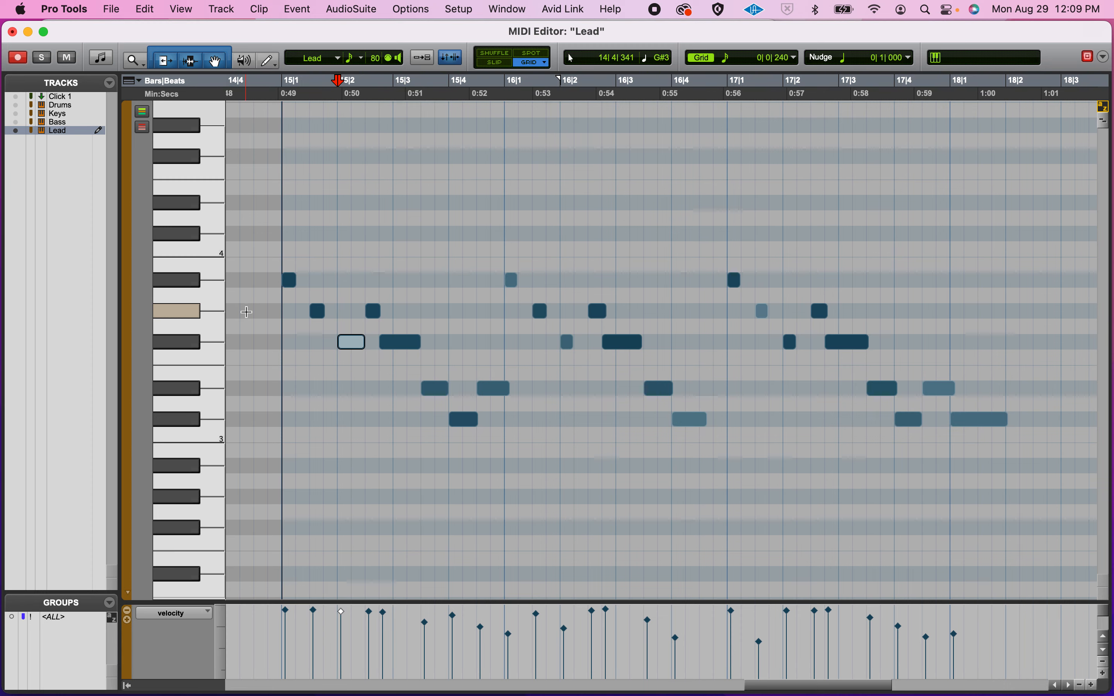
click(251, 313)
key(space)
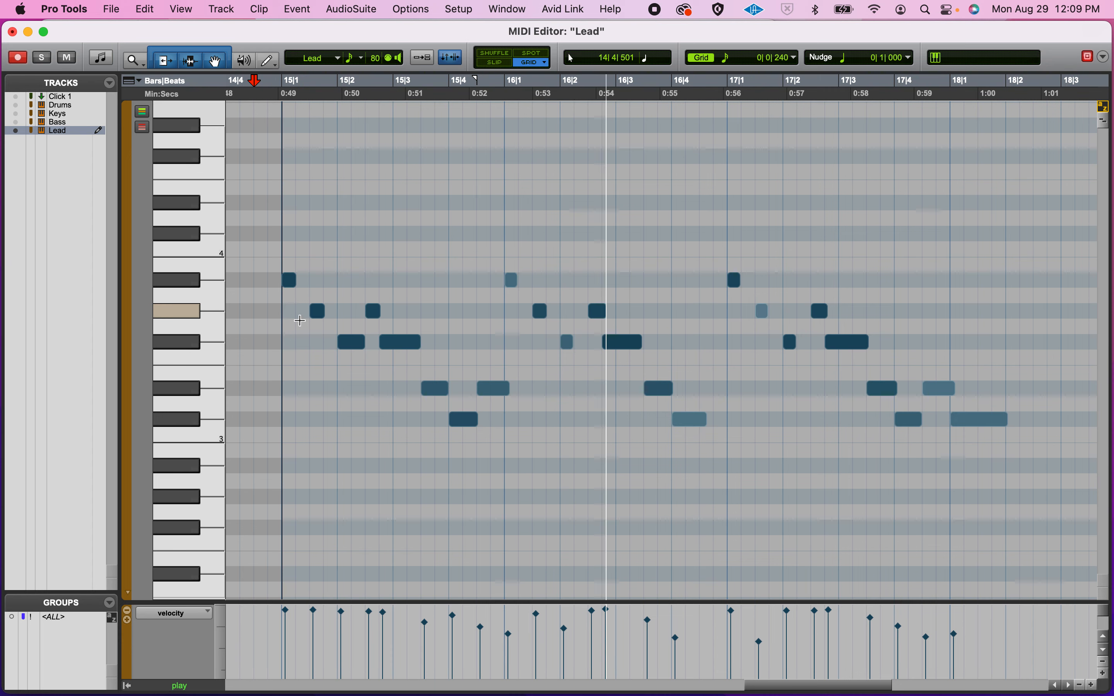
Step: Lengthen the short note at 16|2, replay from bar 15, and select all the notes
drag(573, 343, 583, 343)
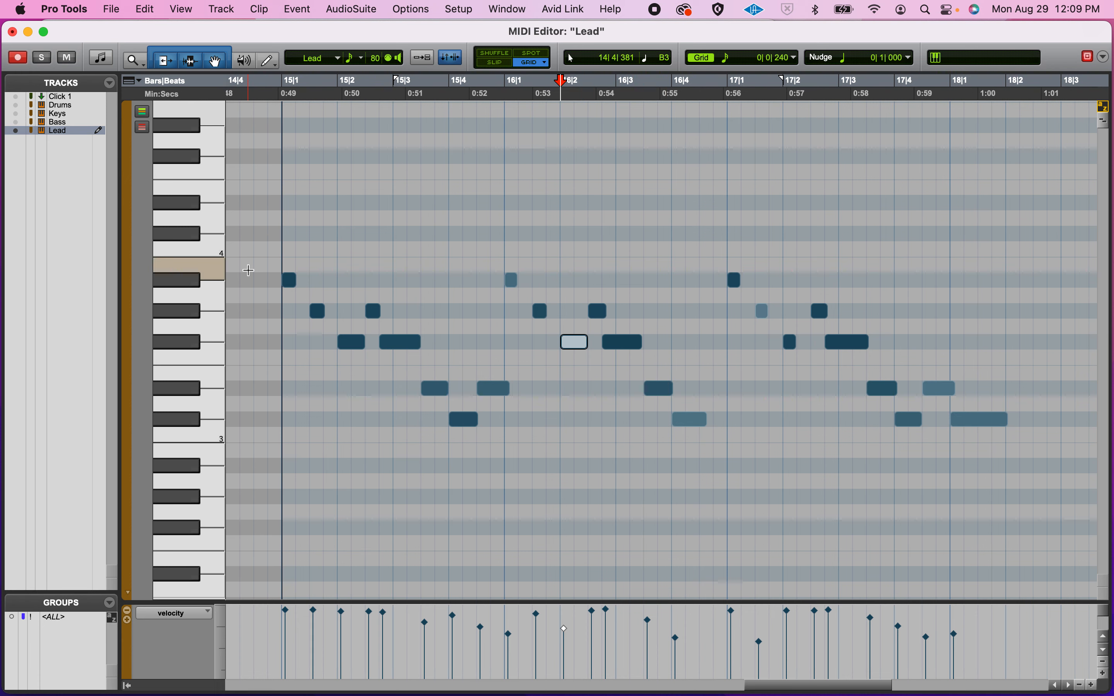
click(279, 293)
key(space)
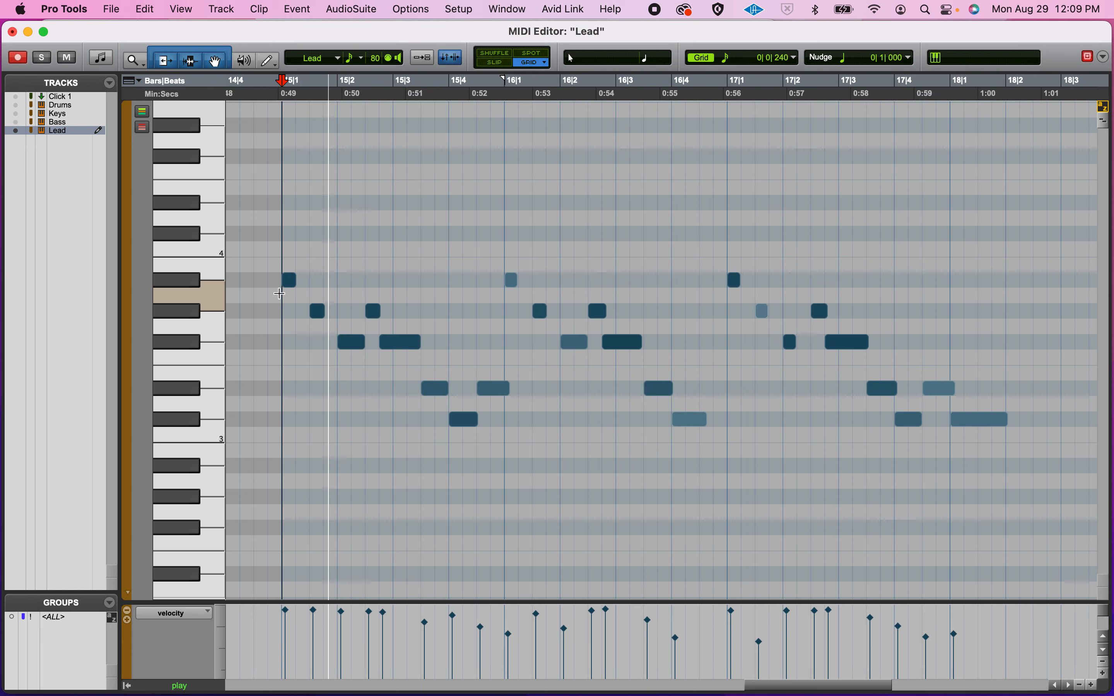
key(space)
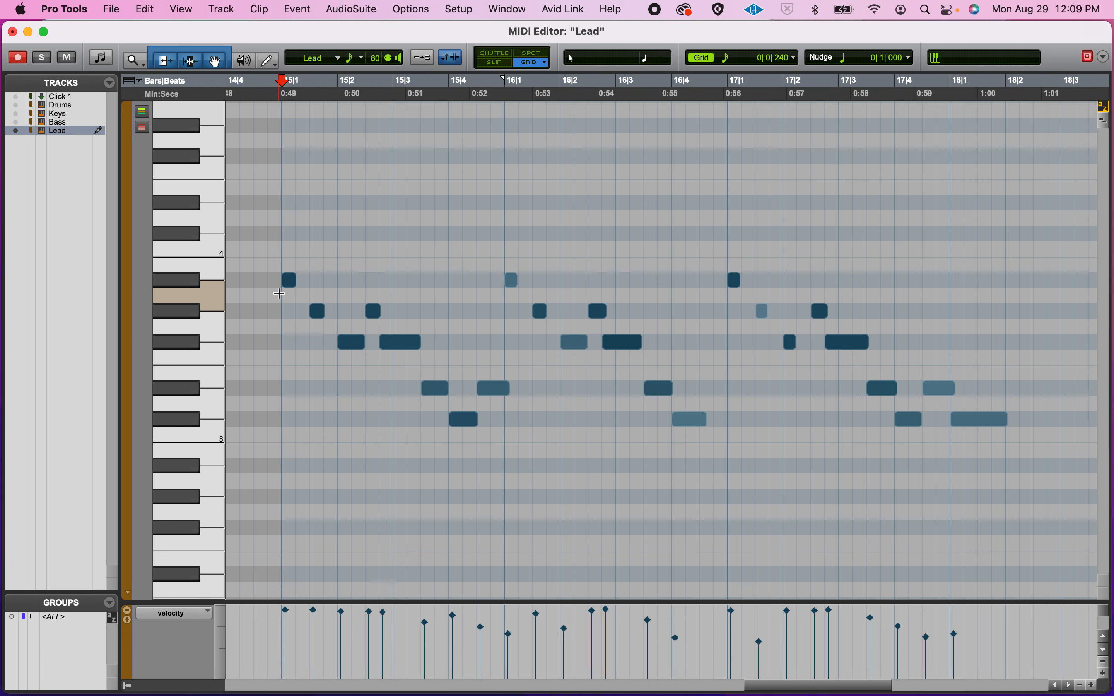
key(super+a)
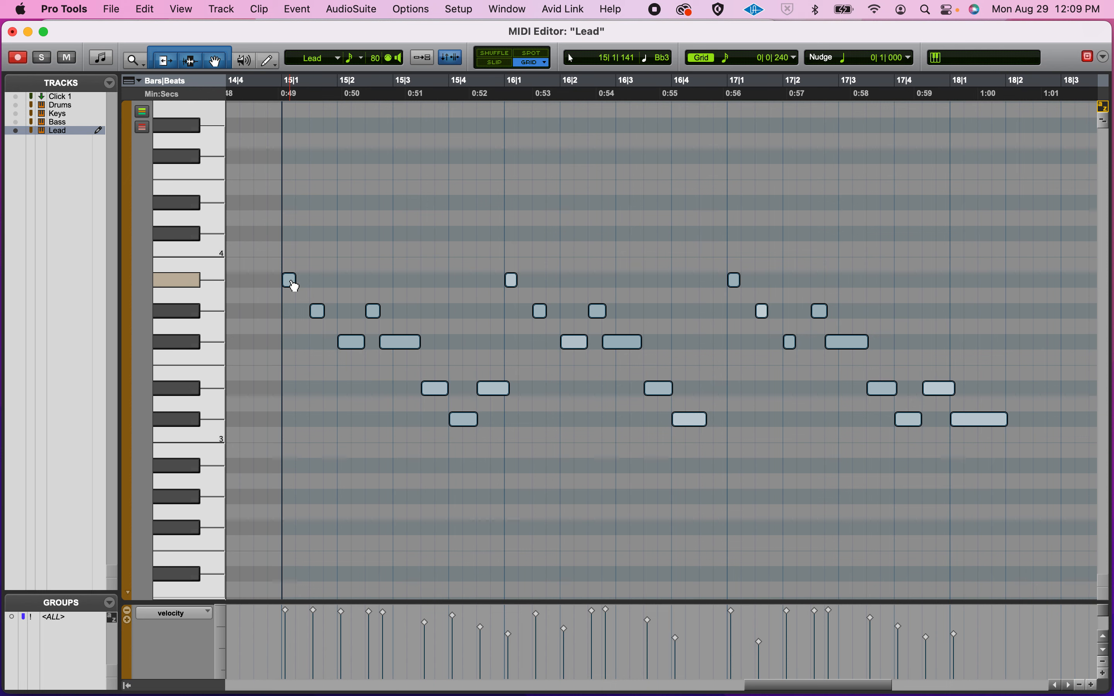
Step: Try the whole melody an octave higher, listen, then undo the transposition
scroll(292, 287, up, 3)
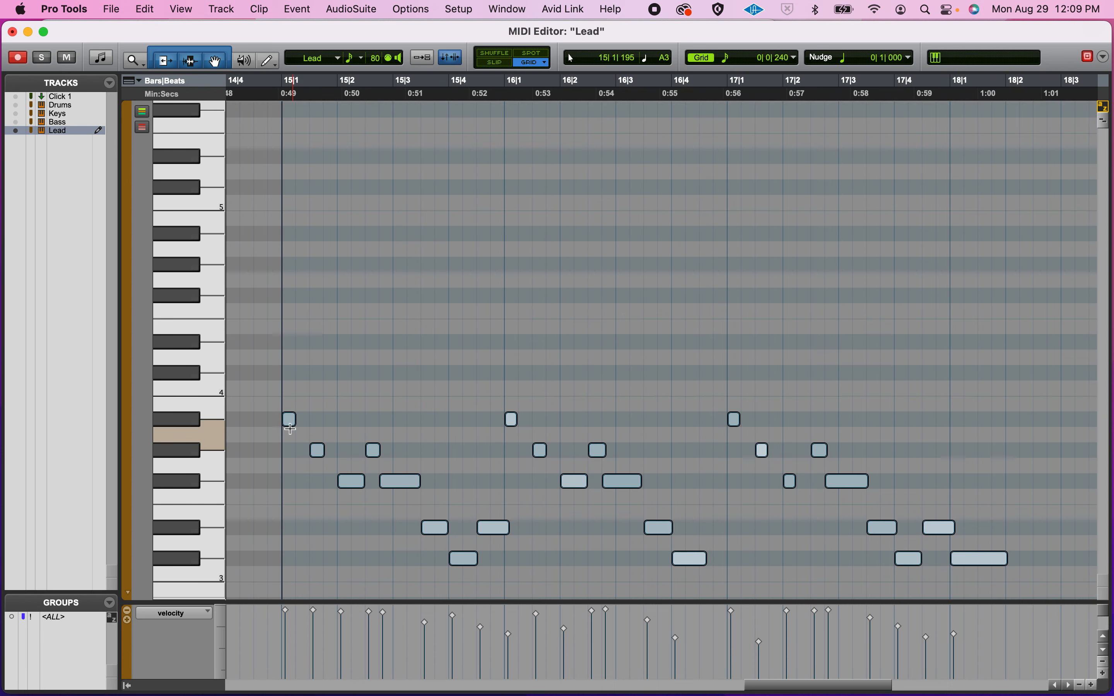
drag(294, 422, 295, 237)
key(space)
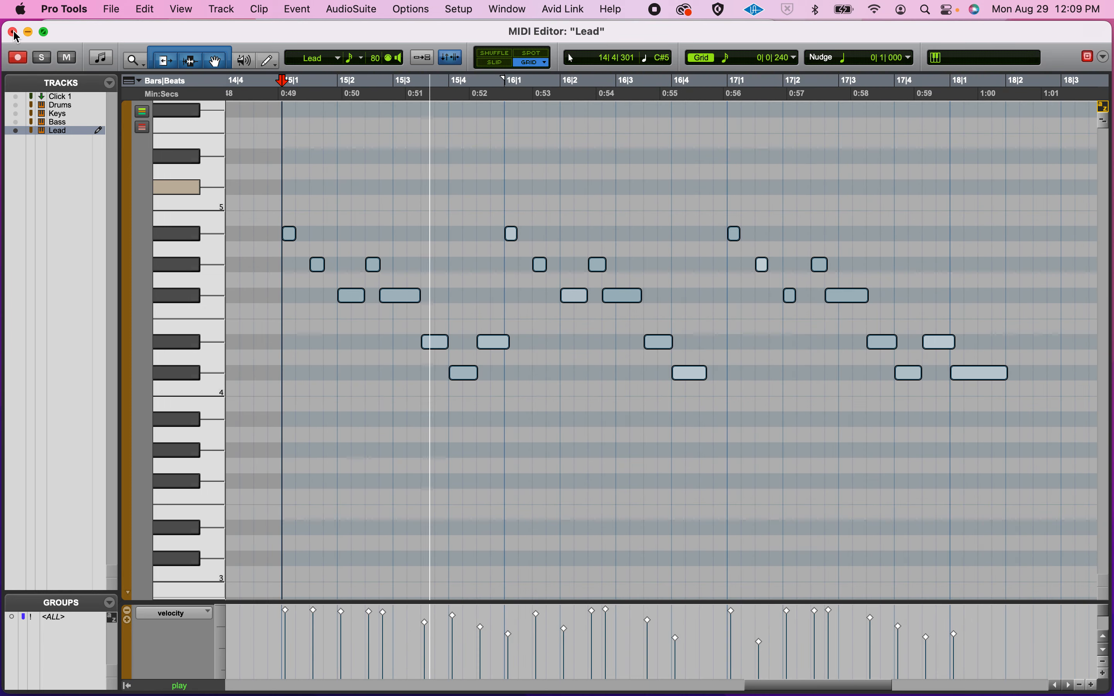
key(space)
key(super+z)
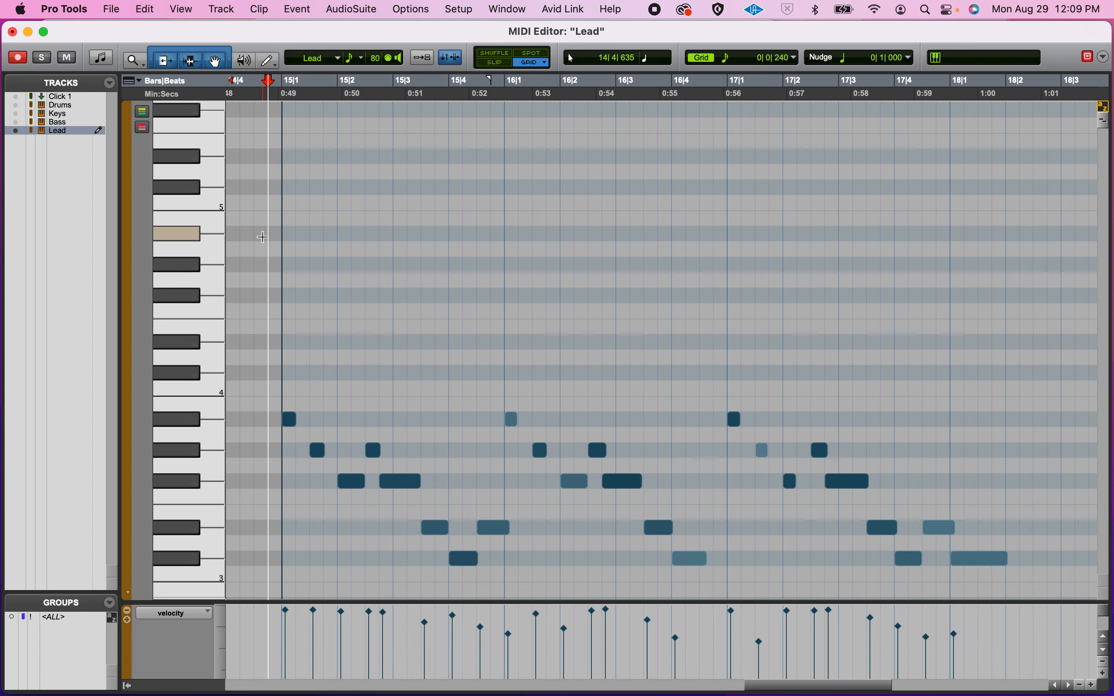
Step: Replay the melody at its original pitch and close the MIDI Editor
key(super+a)
key(space)
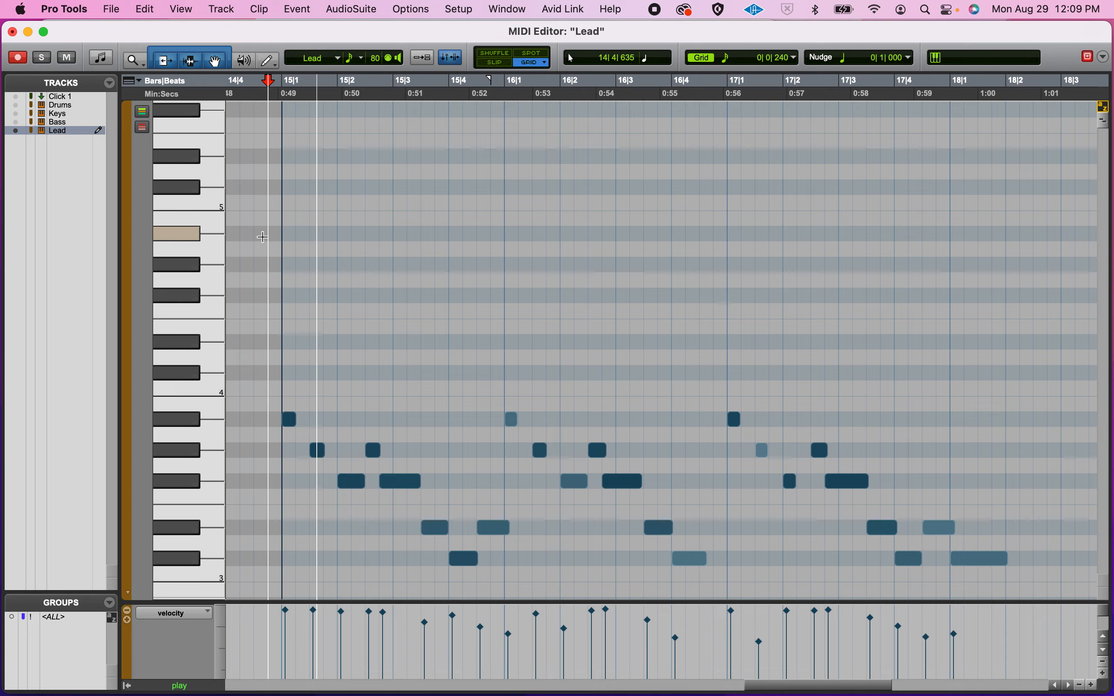
key(space)
click(12, 32)
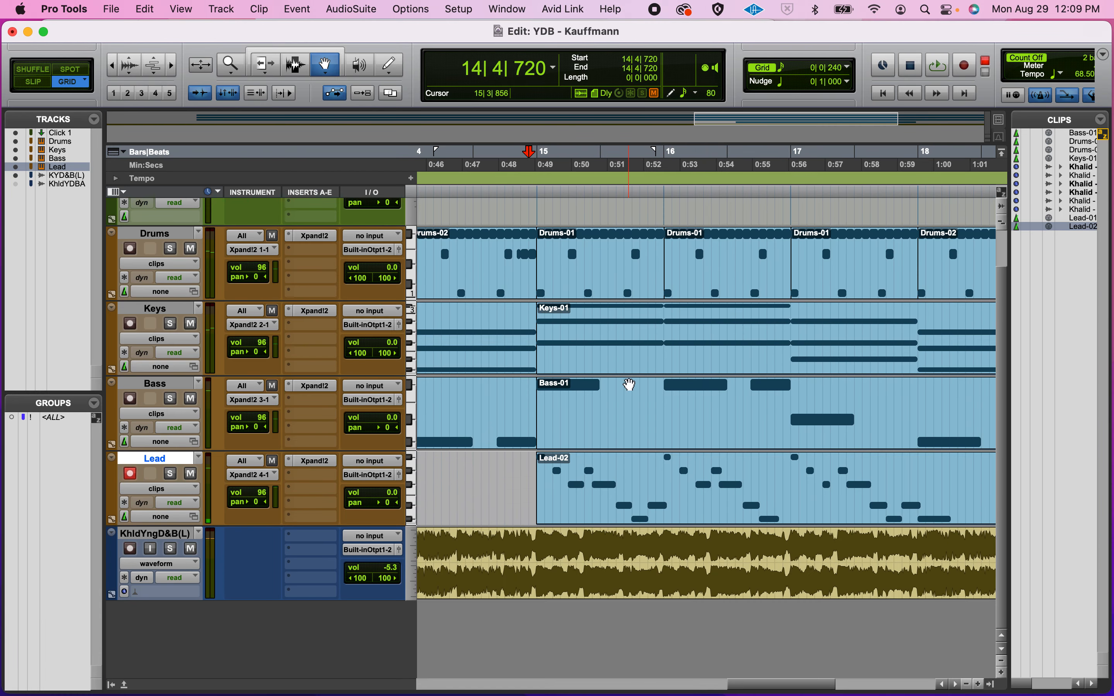
key(super+bracketleft)
key(super+bracketleft)
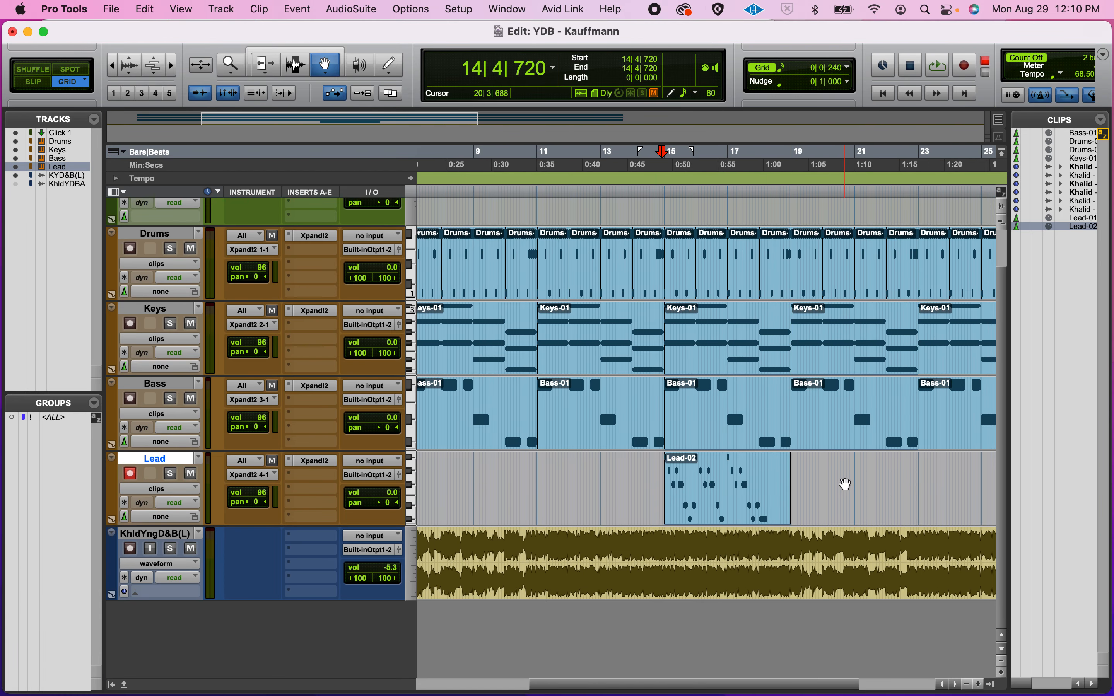
click(837, 435)
key(space)
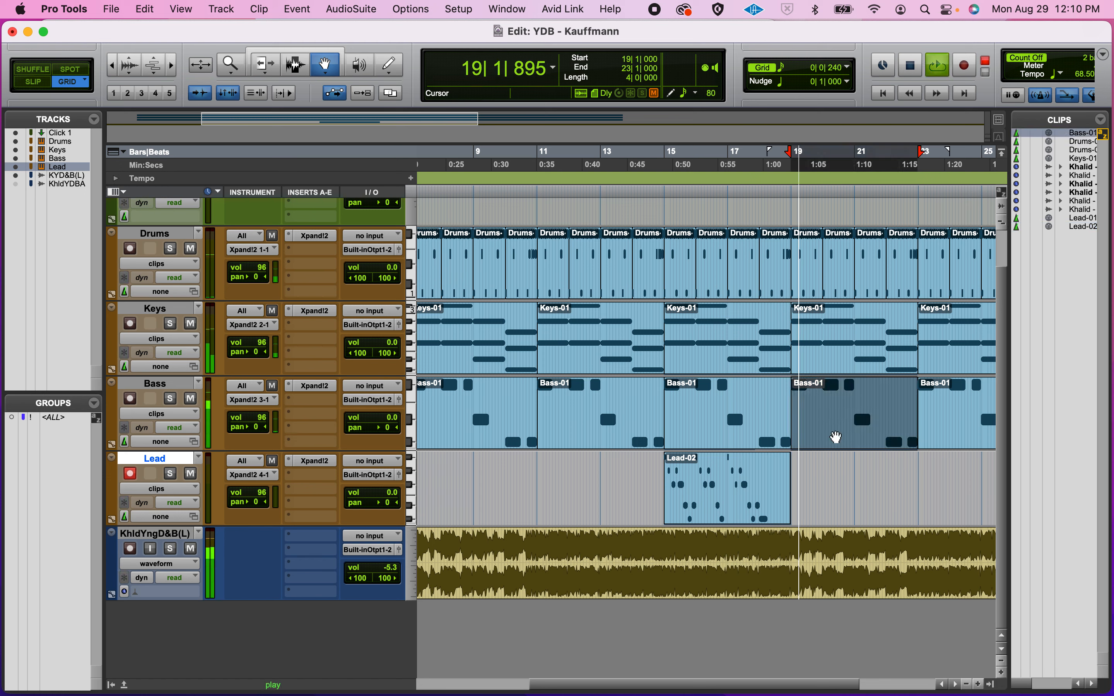
key(space)
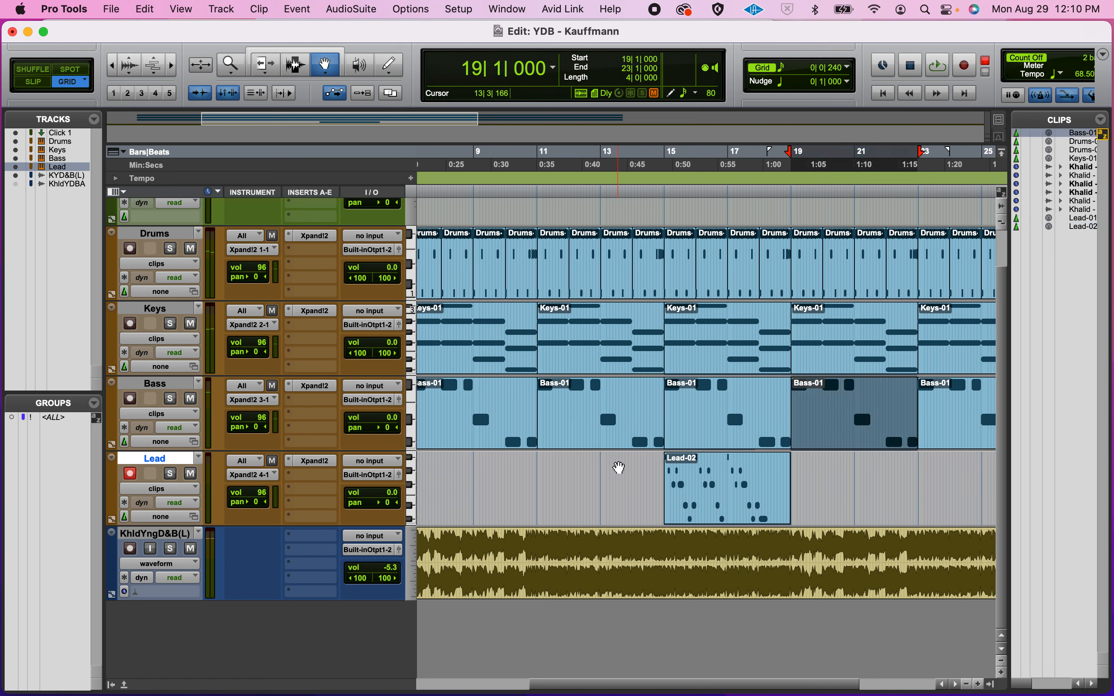